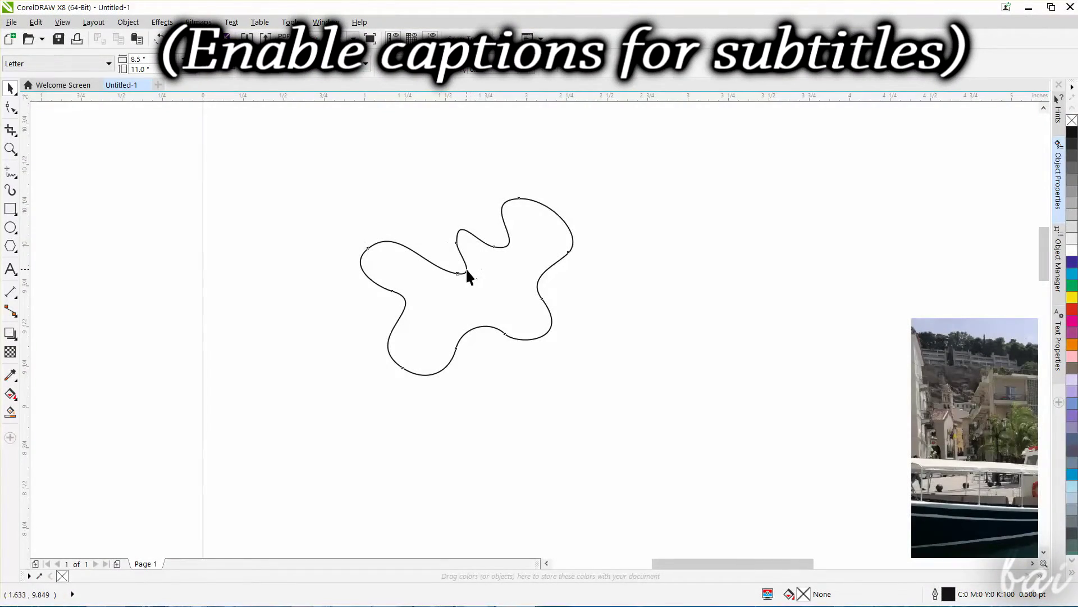
Select the wavy blob, swing its extrusion vanishing point, then undo the change
left_click(463, 274)
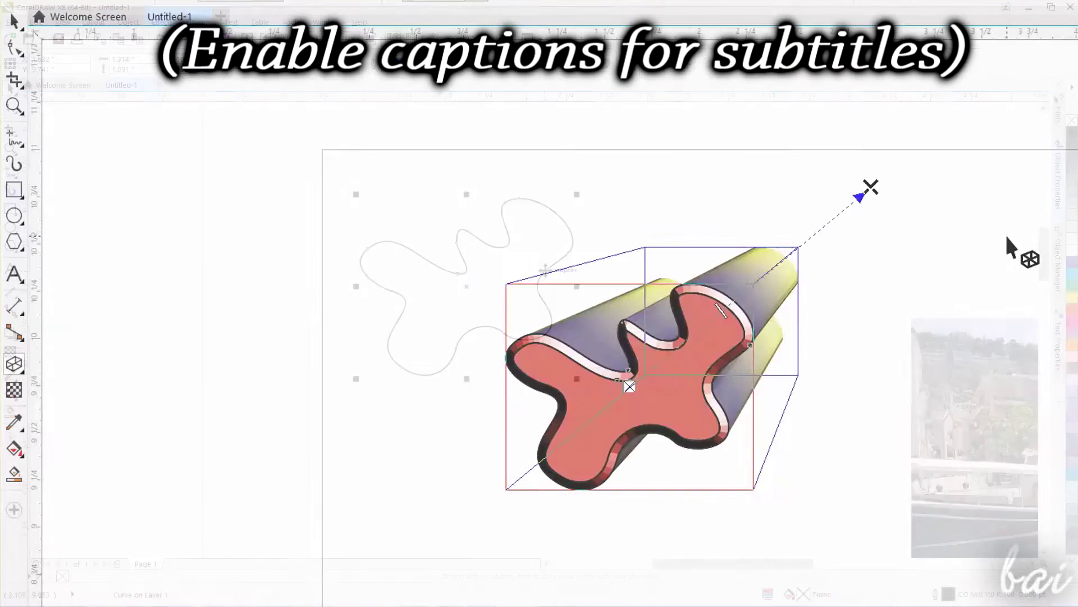
mouse_move(870, 186)
left_mouse_down()
mouse_move(1011, 317)
mouse_move(970, 548)
mouse_move(942, 195)
left_mouse_up()
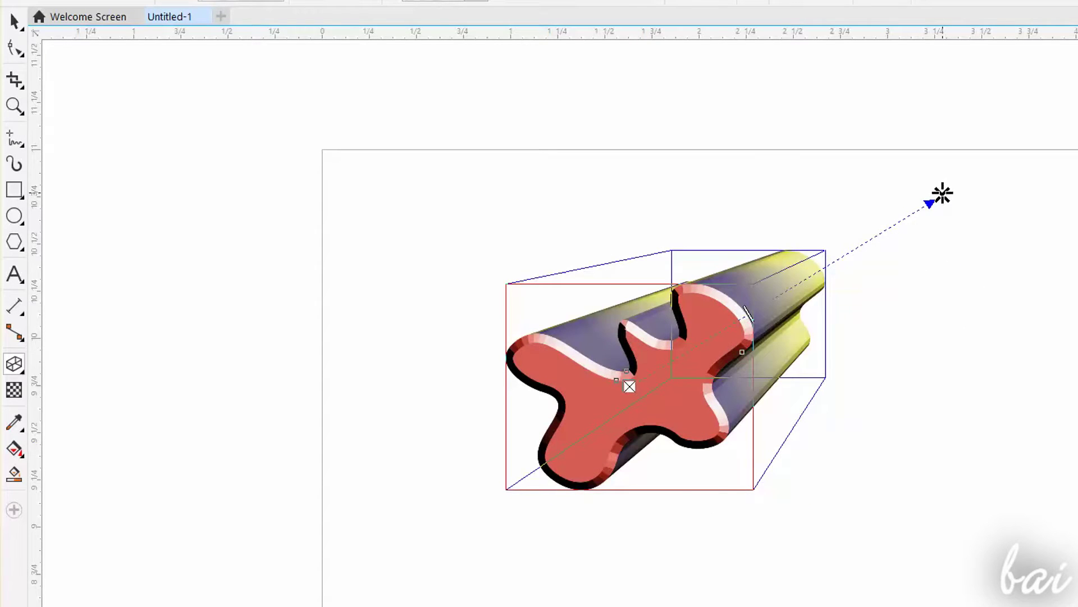
key("ctrl+z")
key("ctrl+z")
key("ctrl+z")
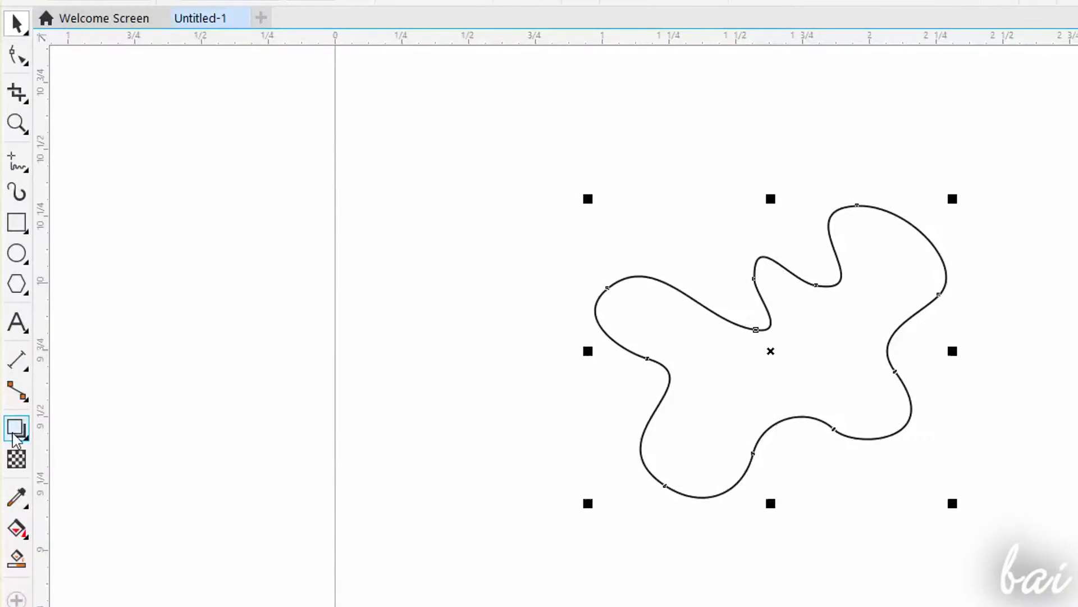
Use the Extrude tool from the Effects flyout to extrude the blob toward the upper right
left_click(12, 435)
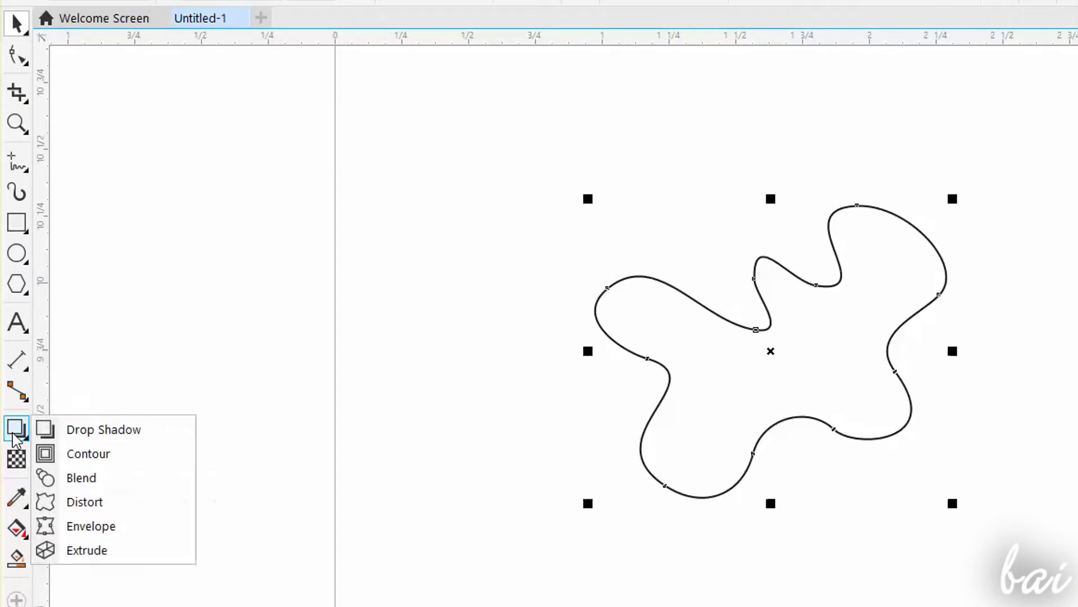
left_click(132, 552)
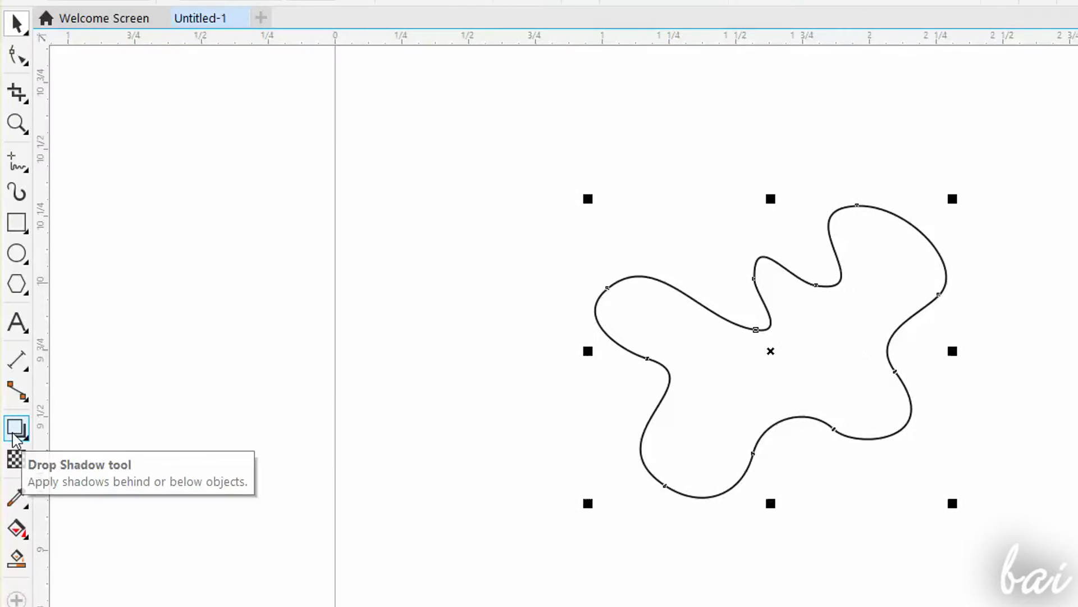
left_click(17, 428)
left_click(135, 550)
mouse_move(695, 341)
left_mouse_down()
mouse_move(975, 164)
mouse_move(1010, 154)
mouse_move(1049, 413)
mouse_move(1001, 487)
mouse_move(1051, 337)
mouse_move(1036, 224)
mouse_move(710, 107)
mouse_move(392, 210)
left_mouse_up()
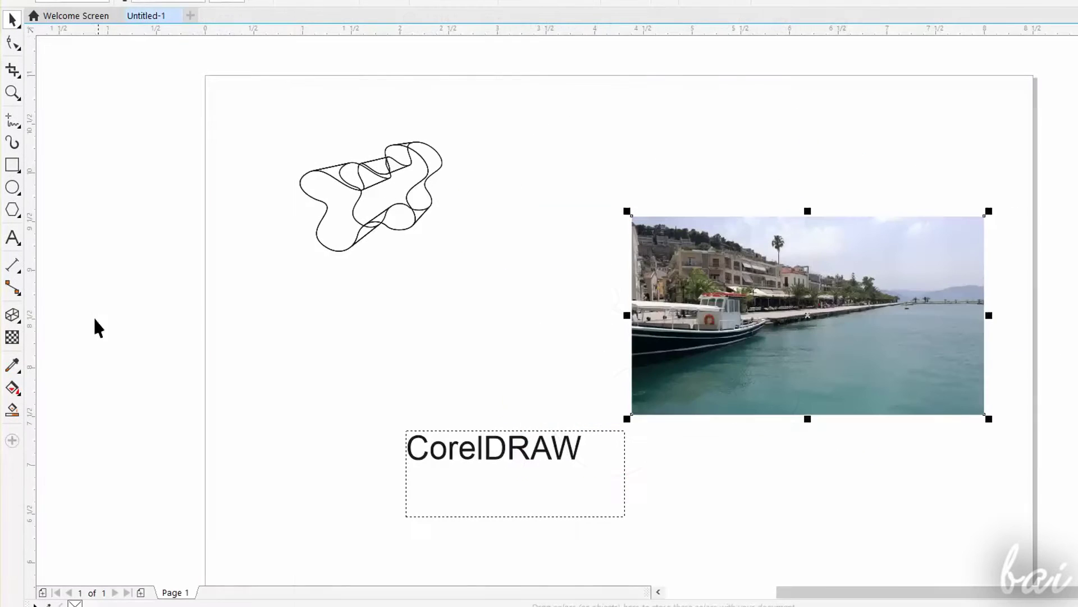
left_click(12, 314)
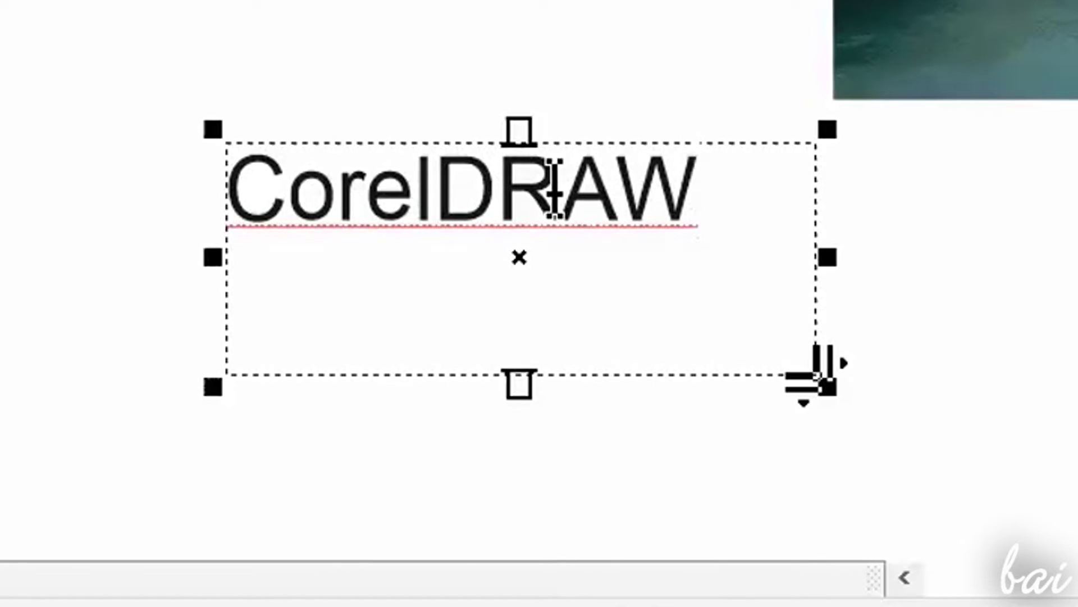
left_click(559, 194)
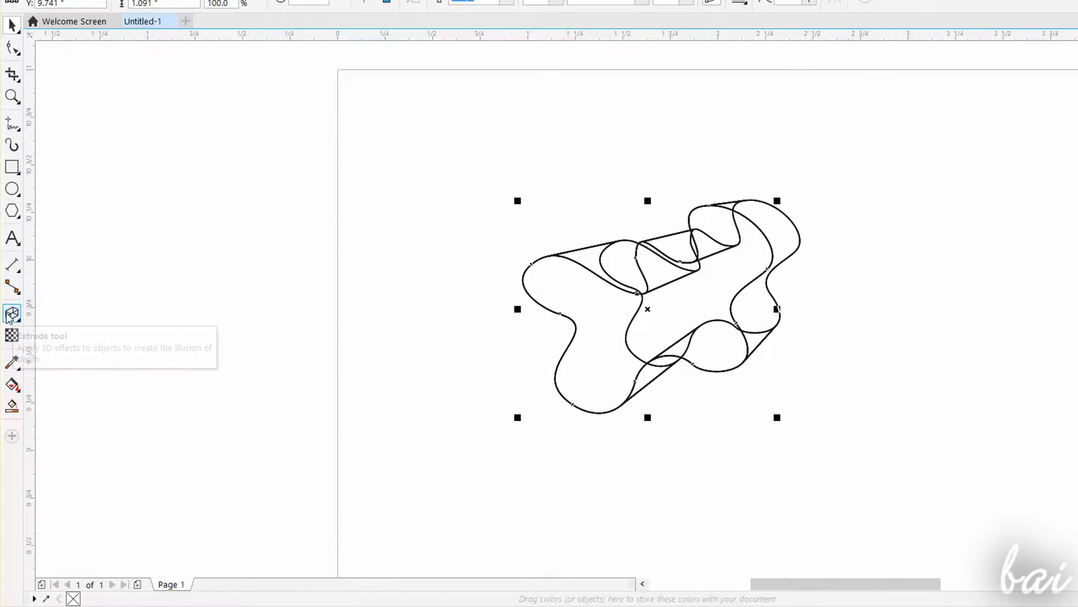
Move the extrusion's vanishing point below the blob, then back to the upper right
left_click(10, 314)
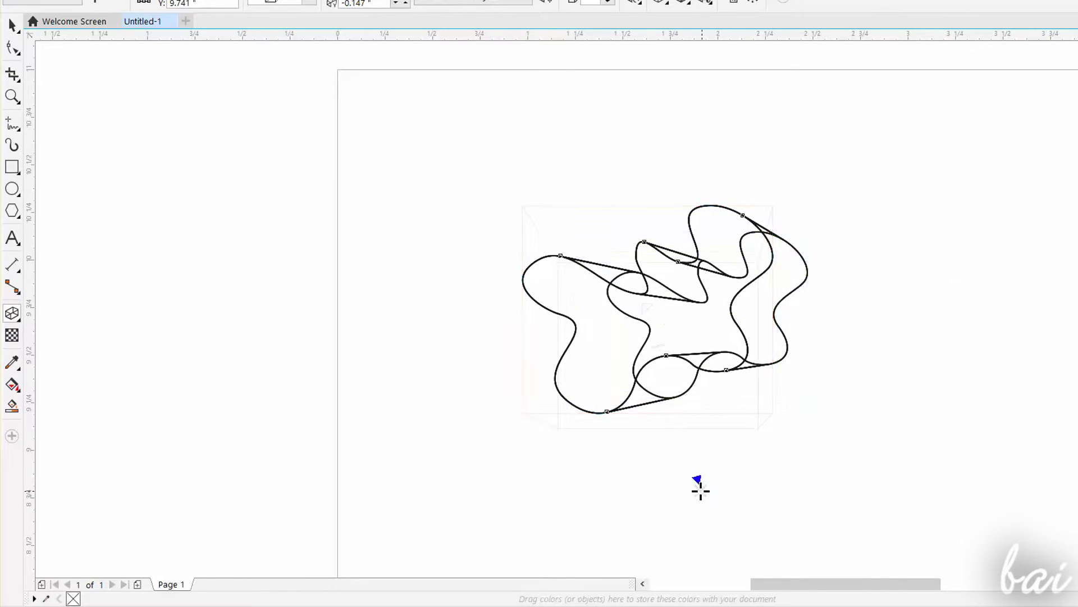
mouse_move(909, 179)
left_mouse_down()
mouse_move(700, 491)
mouse_move(608, 105)
mouse_move(1054, 97)
left_mouse_up()
mouse_move(722, 268)
left_mouse_down()
mouse_move(671, 302)
mouse_move(818, 218)
mouse_move(987, 163)
mouse_move(902, 321)
left_mouse_up()
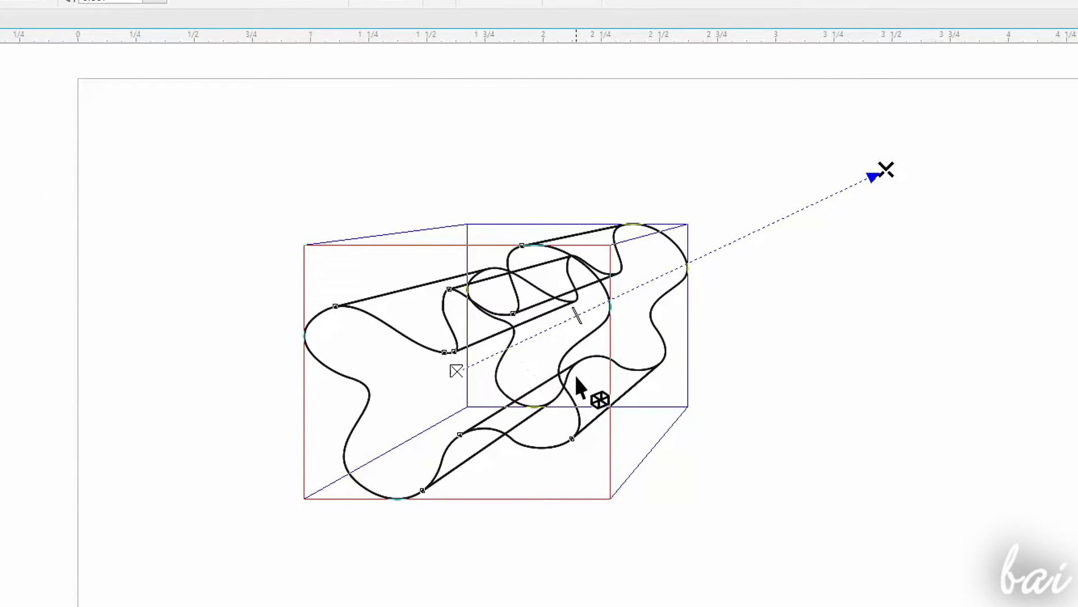
Rotate the extruded blob in 3D using the rotation circle, then adjust its vanishing point
left_click(574, 374)
left_click_drag(760, 288, 552, 133)
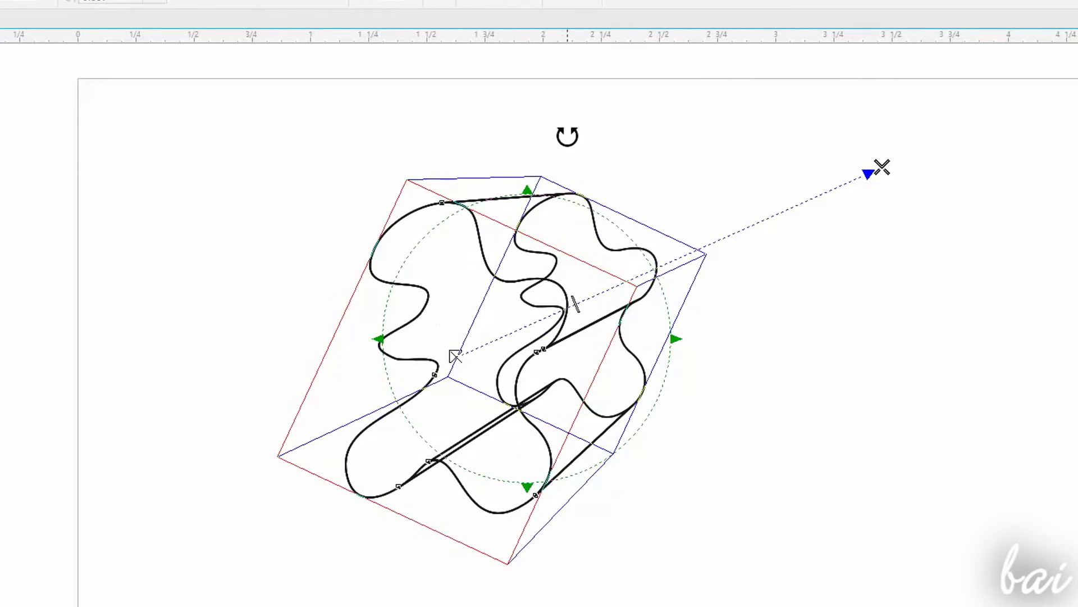
left_click_drag(552, 134, 701, 347)
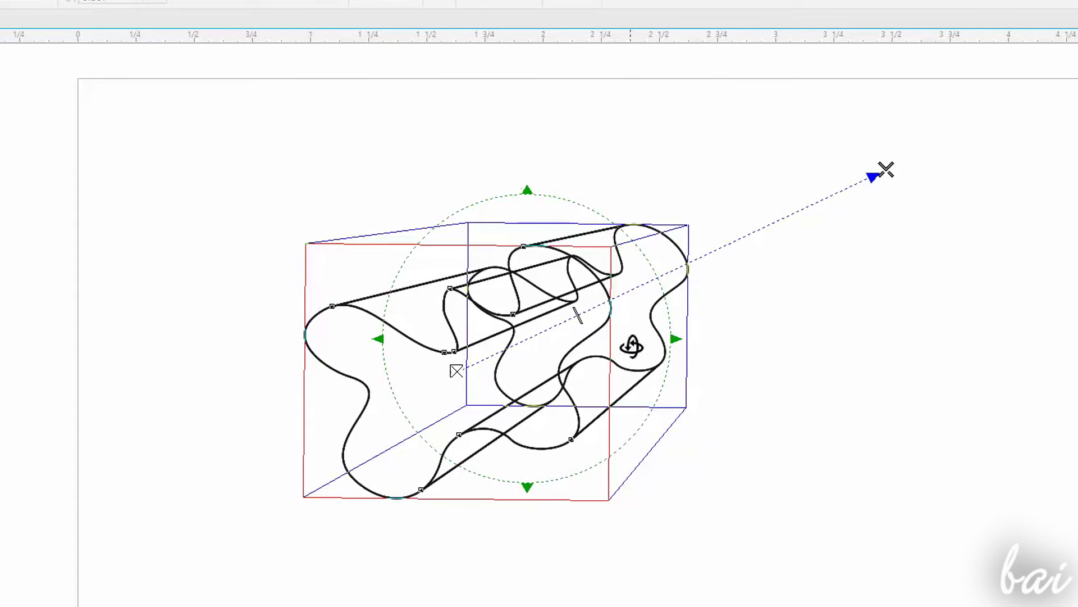
left_click_drag(632, 347, 643, 332)
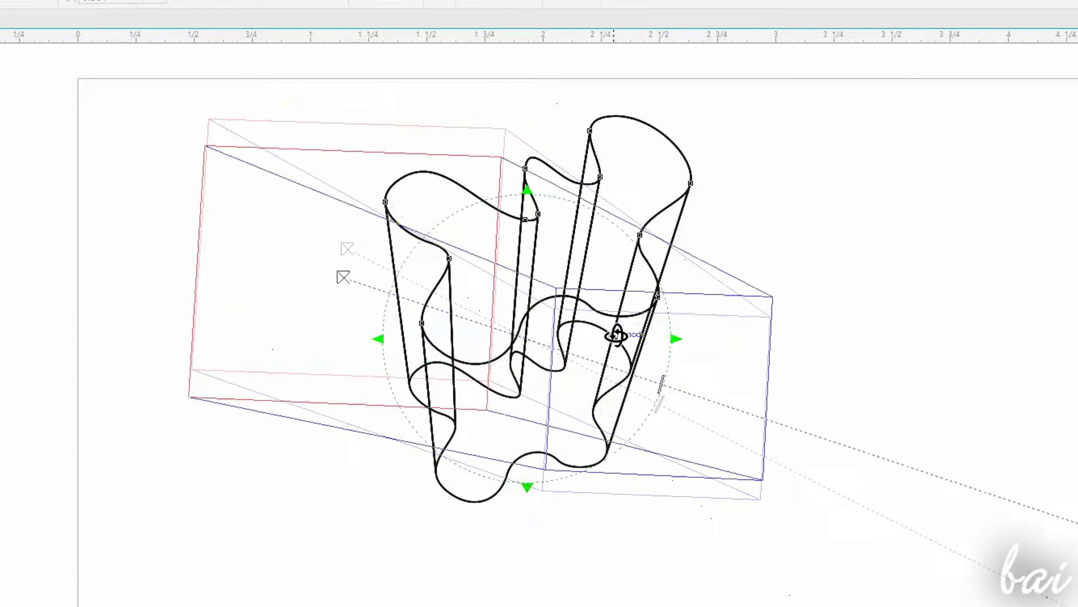
left_click_drag(644, 332, 615, 338)
left_click_drag(357, 325, 373, 312)
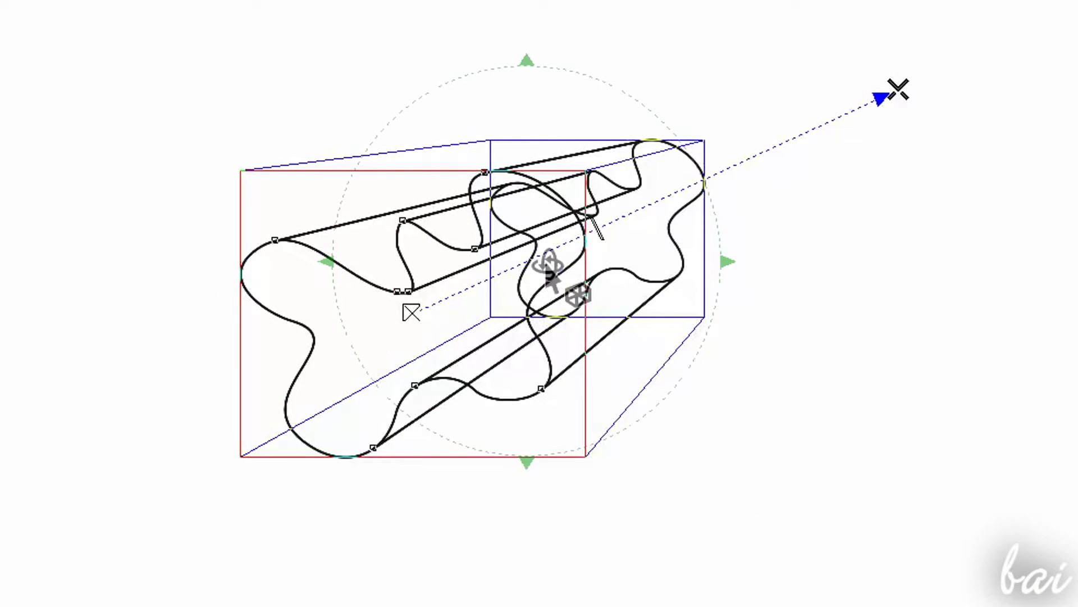
left_click(994, 412)
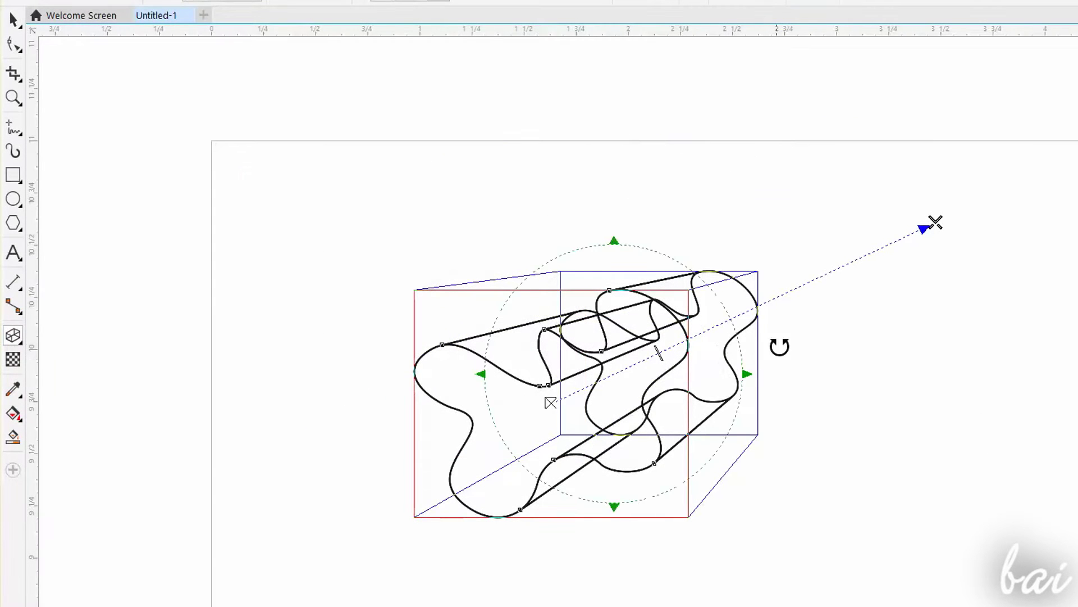
left_click_drag(779, 346, 806, 421)
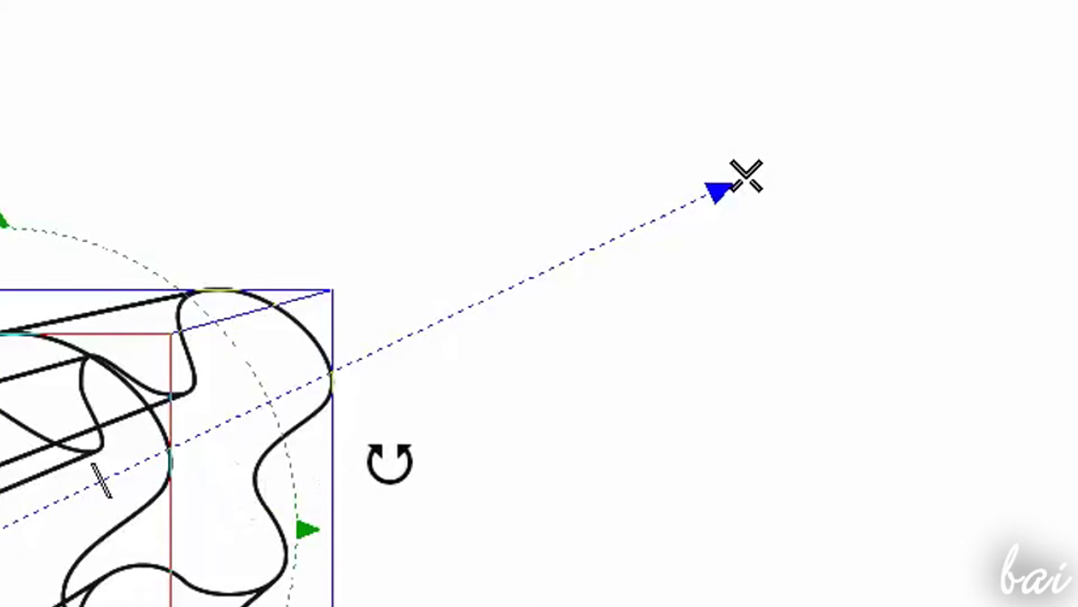
left_click_drag(746, 175, 747, 178)
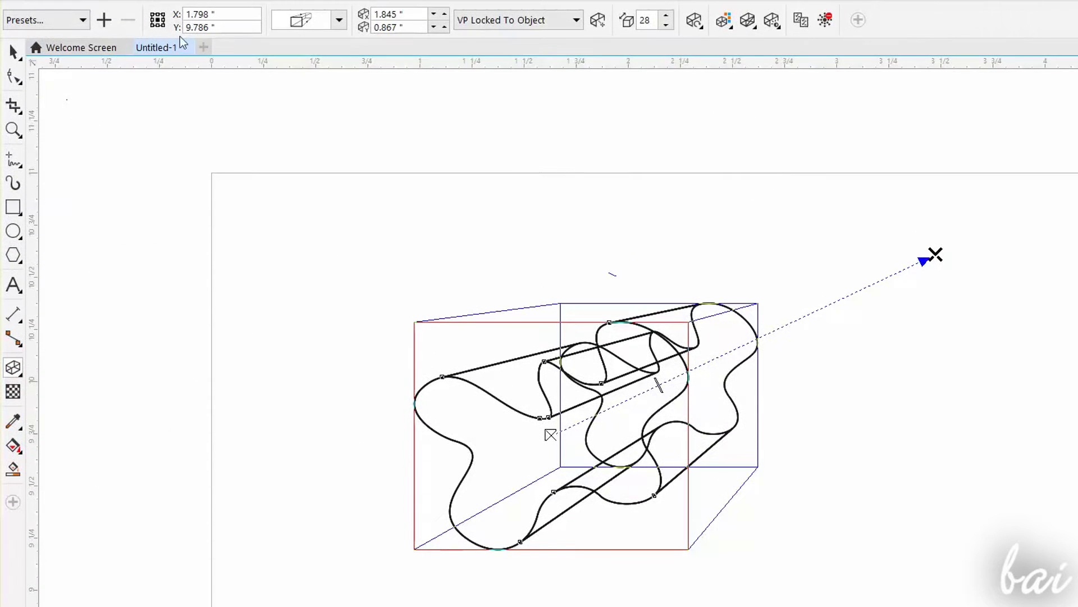
Try the Extrude Top preset and an upper-left extrusion preset
left_click(83, 20)
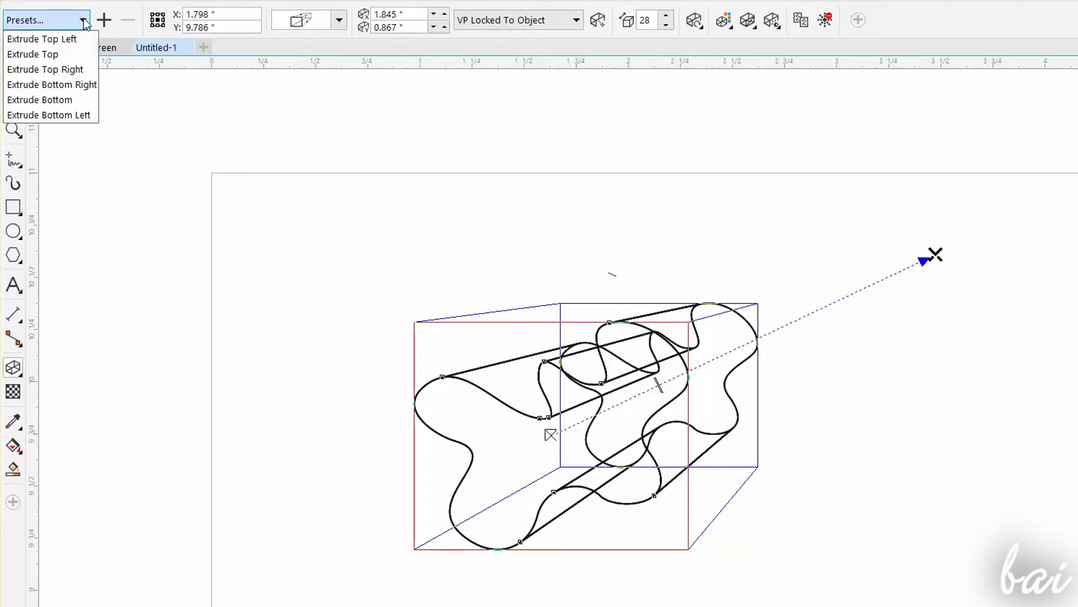
left_click(75, 53)
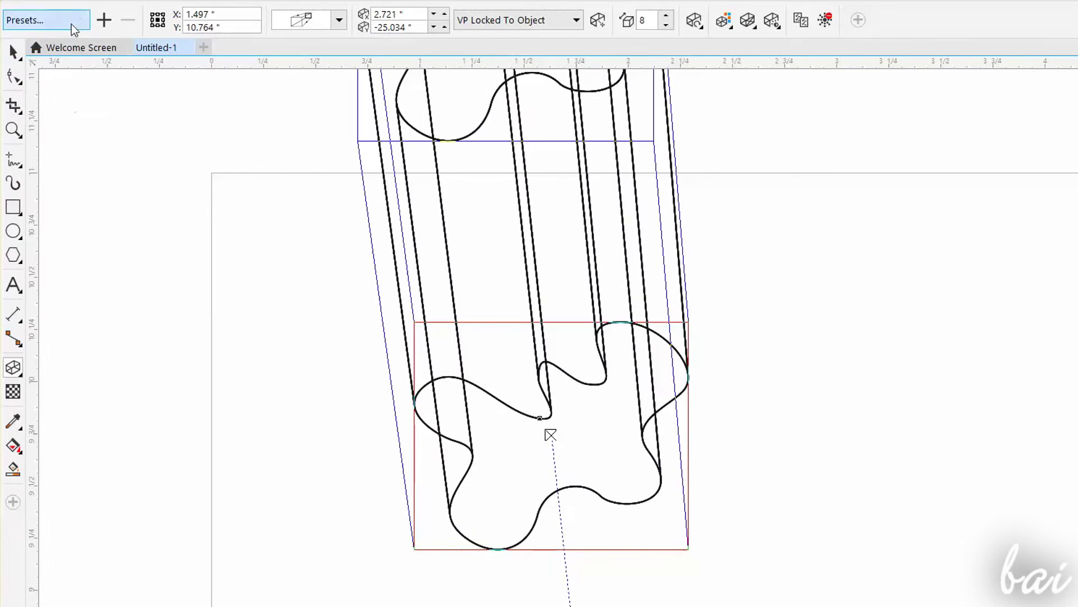
left_click(71, 24)
left_click(68, 80)
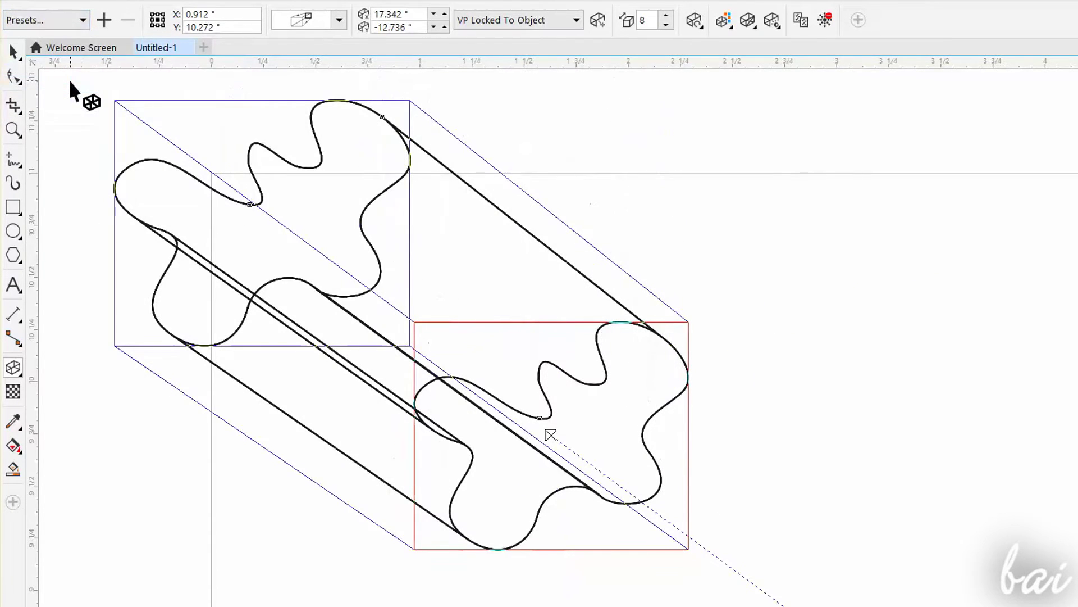
Try several extrusion types, ending on one extending toward the upper right
left_click(317, 19)
left_click(392, 56)
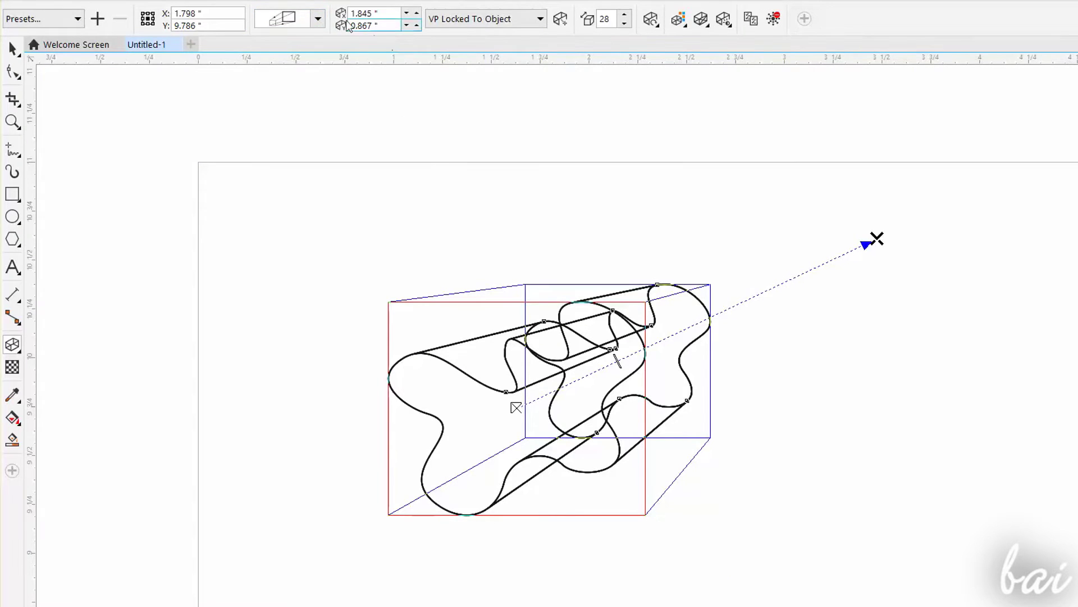
left_click(318, 19)
left_click(301, 97)
left_click(318, 19)
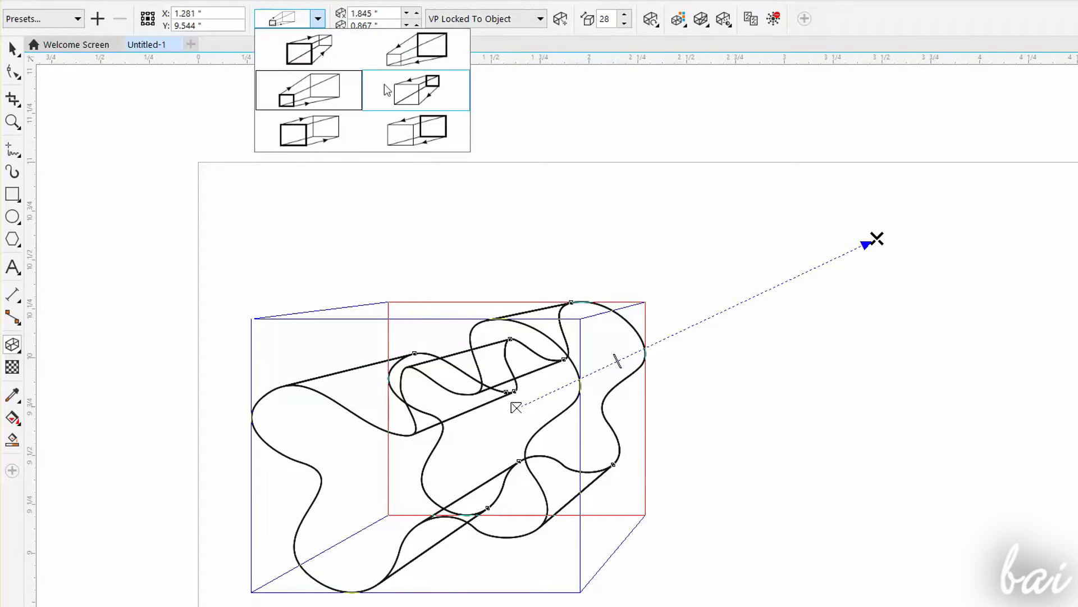
left_click(411, 93)
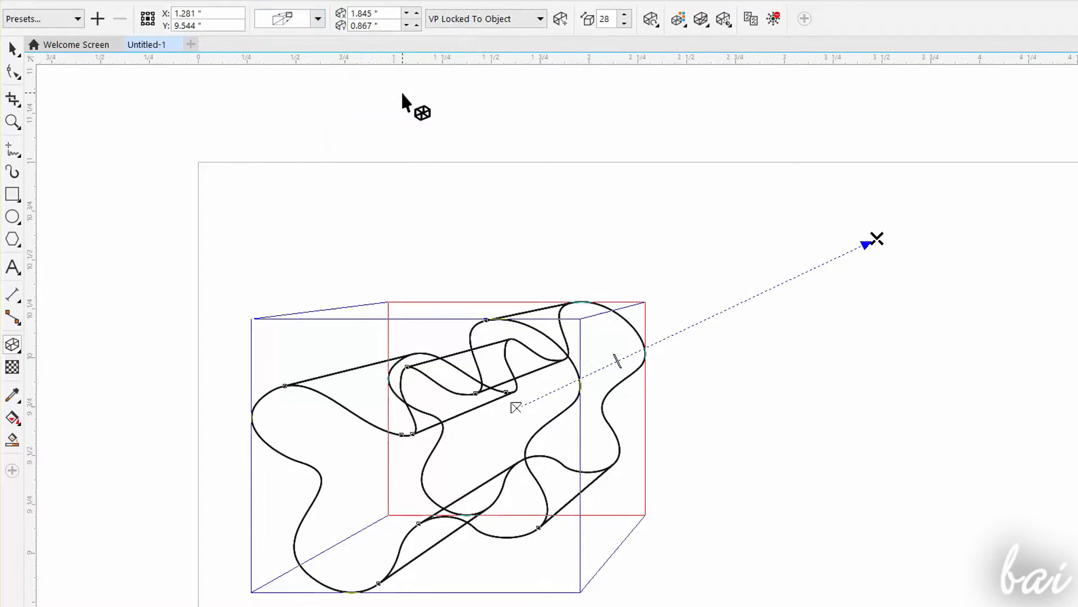
Nudge the vanishing point X left and back right, and raise Depth to 38
left_click(409, 16)
left_click(410, 17)
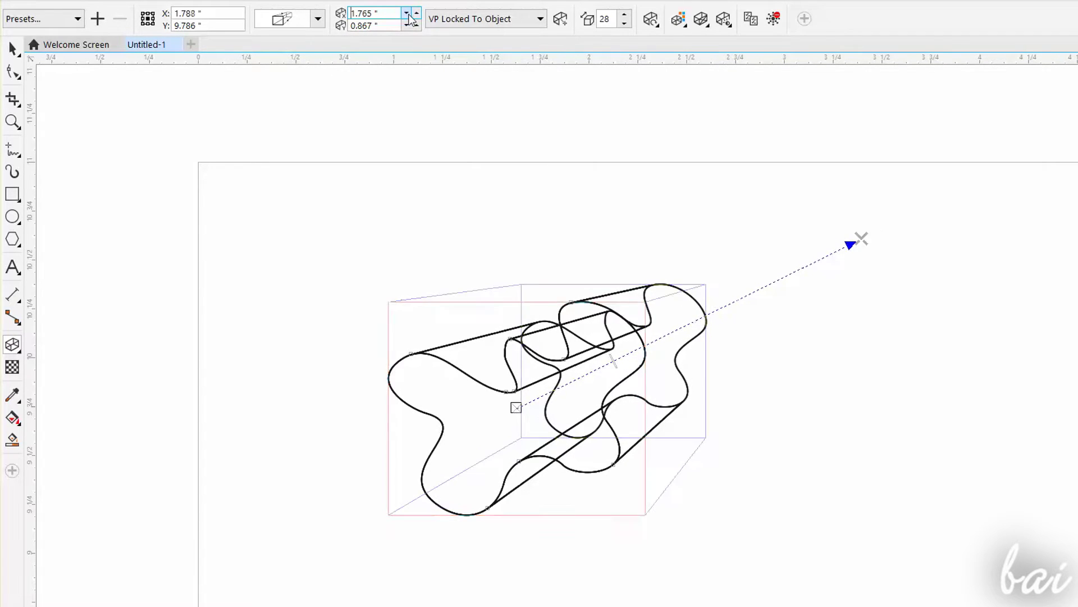
left_click(410, 17)
left_click(410, 17)
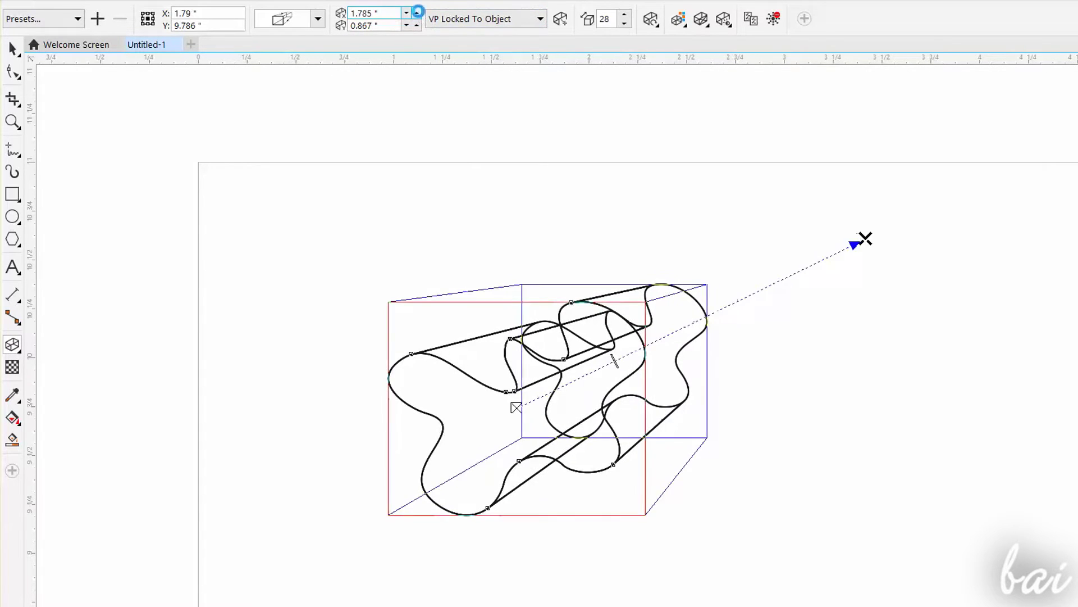
left_click(416, 12)
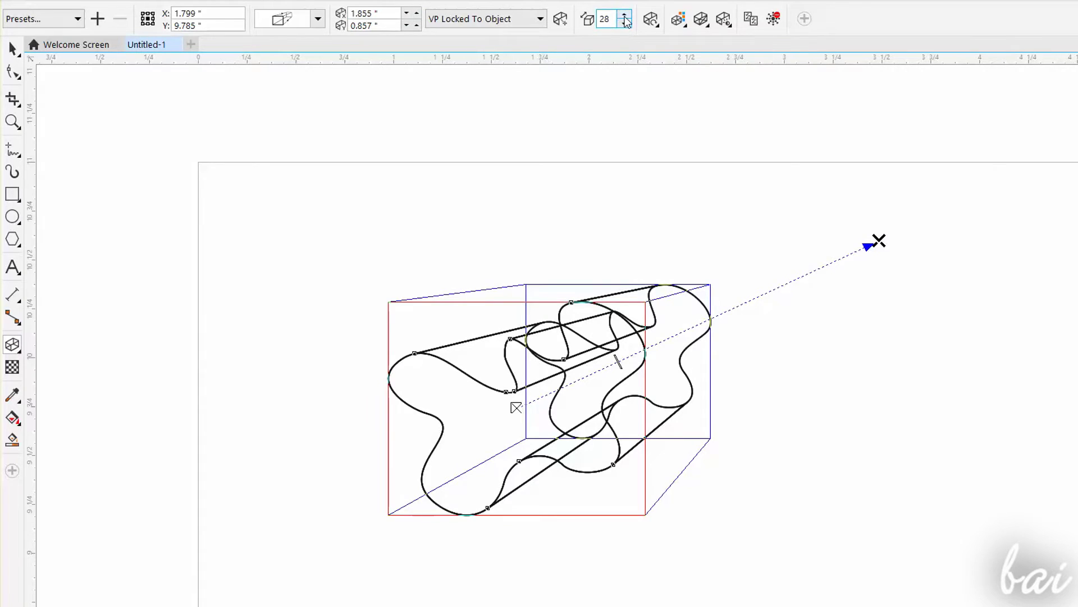
mouse_move(624, 15)
left_mouse_down()
mouse_move(629, 30)
mouse_move(630, 18)
left_mouse_up()
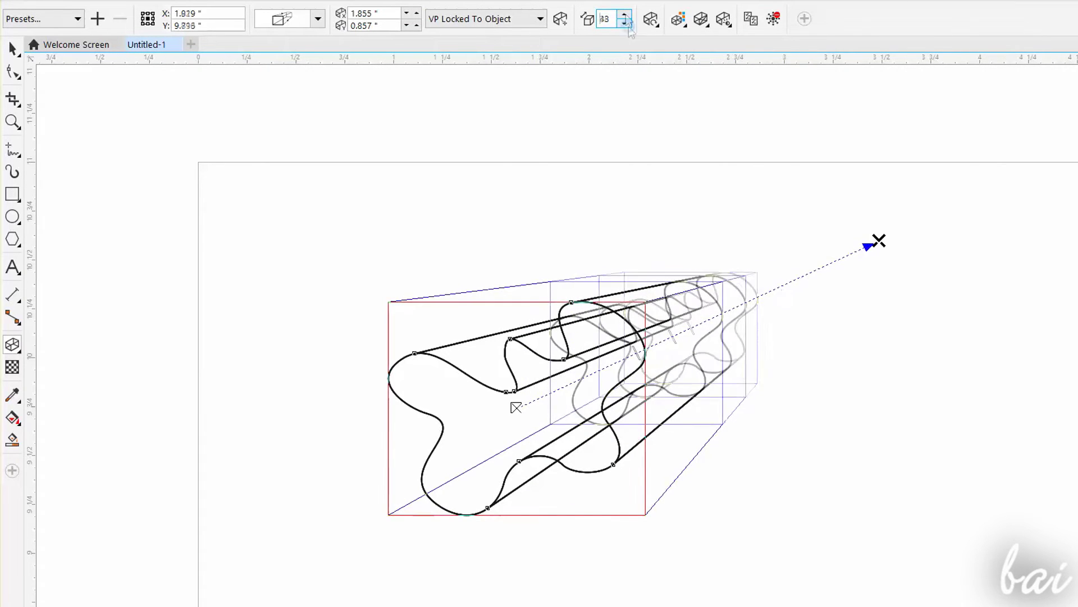
Rotate the extrusion in 3D to a horizontal orientation, then reset its rotation
left_click(657, 32)
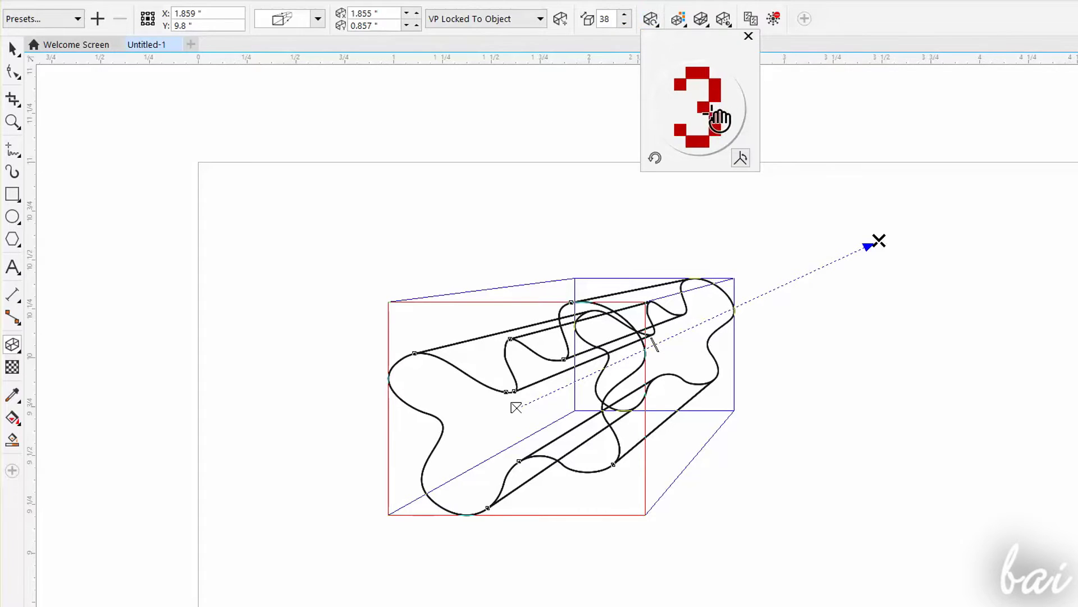
left_click_drag(714, 114, 718, 116)
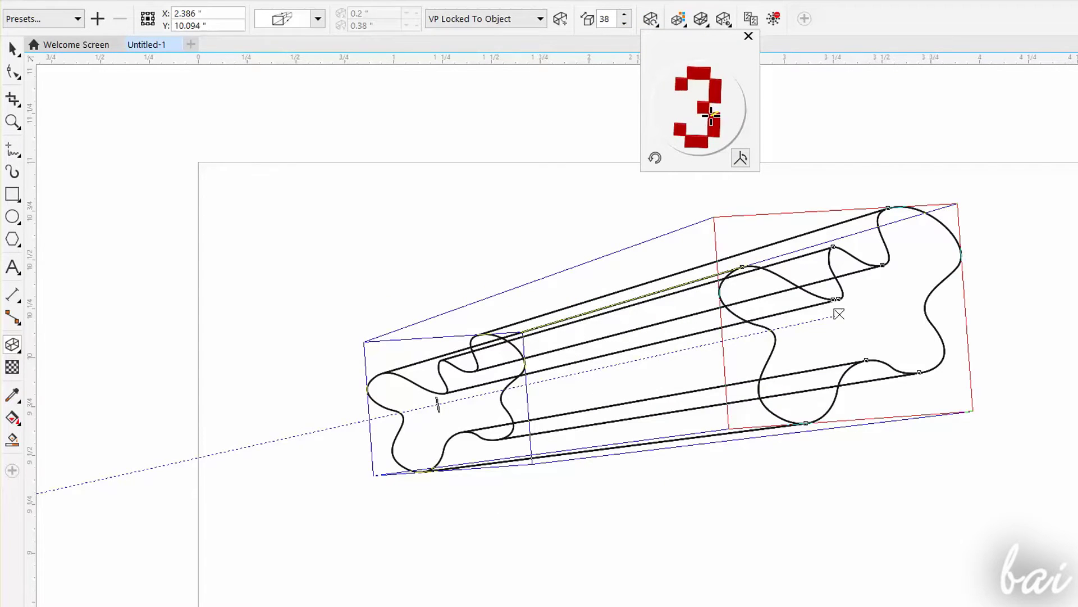
mouse_move(709, 109)
left_mouse_down()
mouse_move(718, 112)
mouse_move(674, 149)
left_mouse_up()
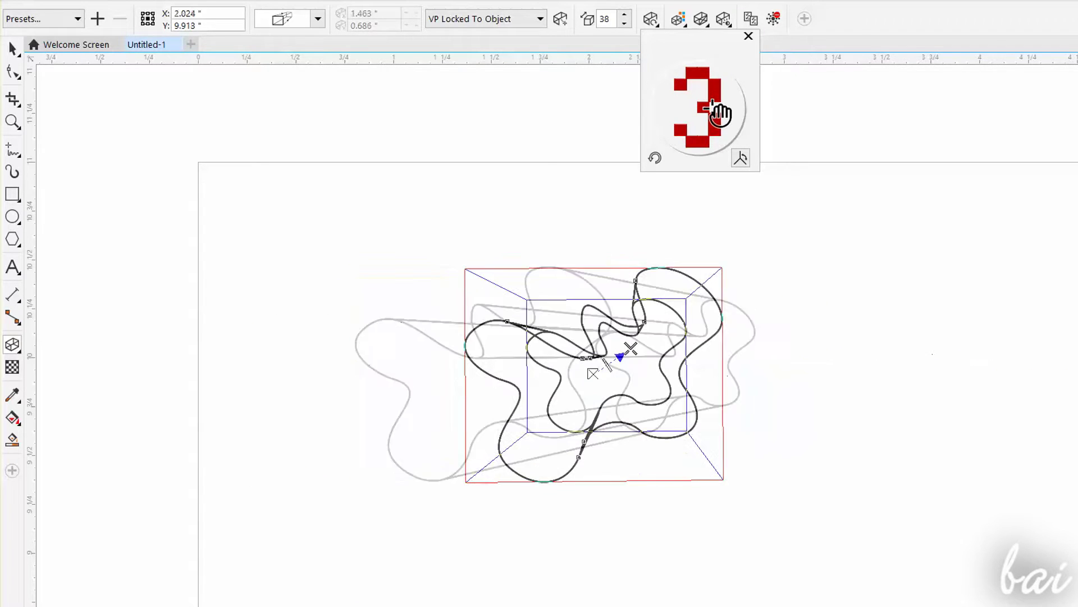
left_click(656, 161)
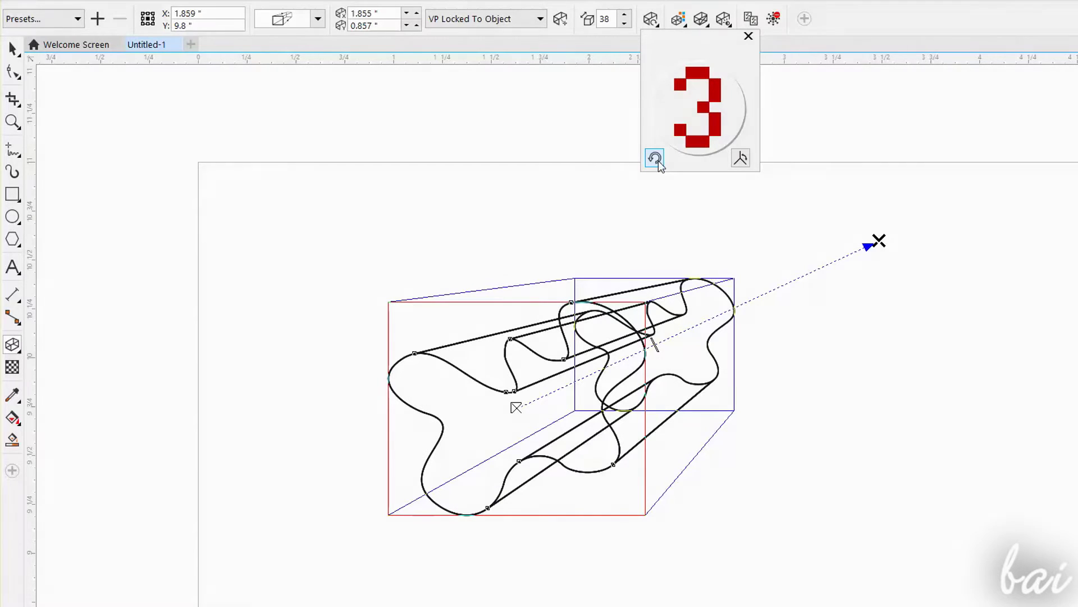
Adjust the x and z rotation values numerically, reset them, then clear the extrusion
left_click(740, 160)
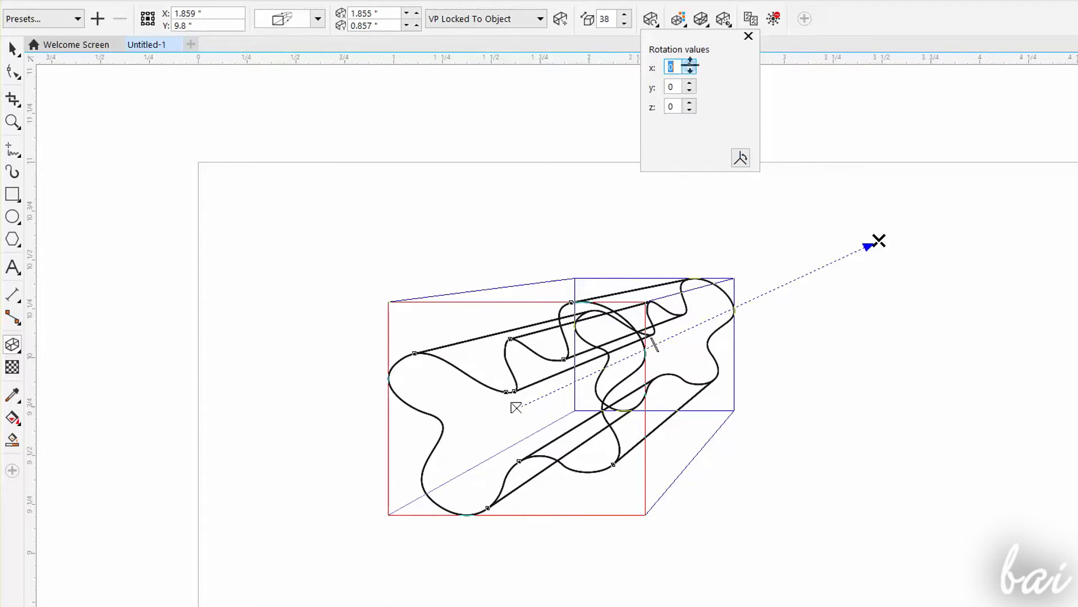
left_click_drag(690, 63, 690, 86)
left_click(689, 86)
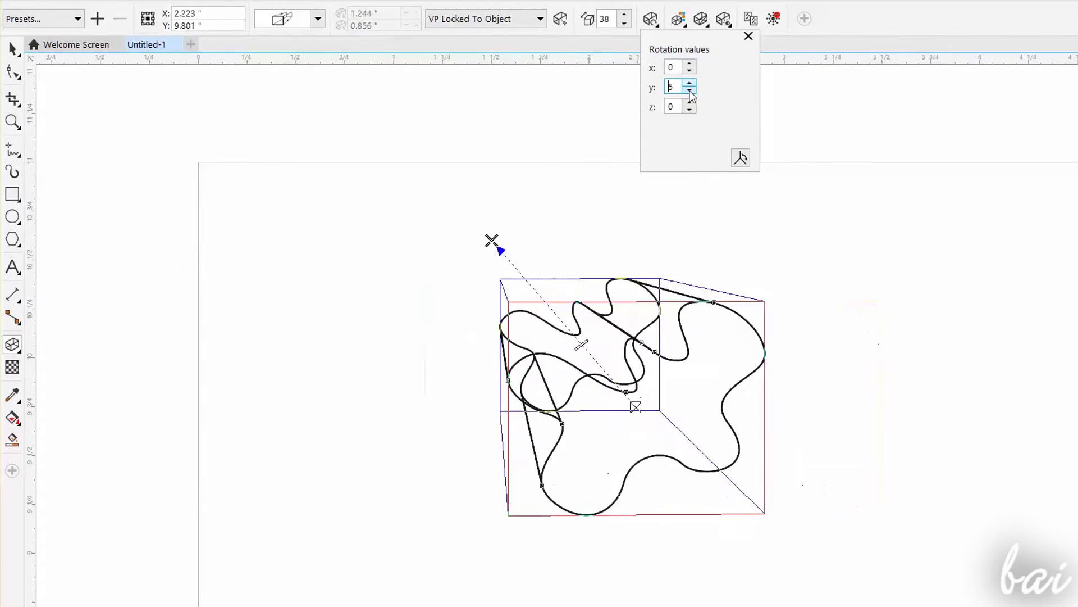
left_click(690, 106)
left_click(690, 105)
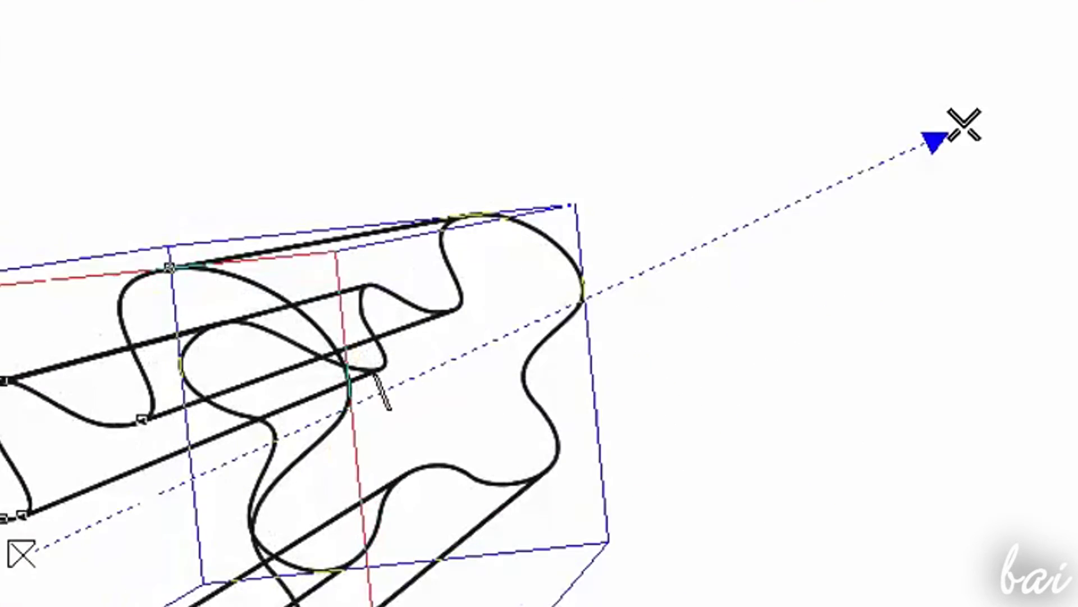
left_click(690, 105)
left_click(690, 104)
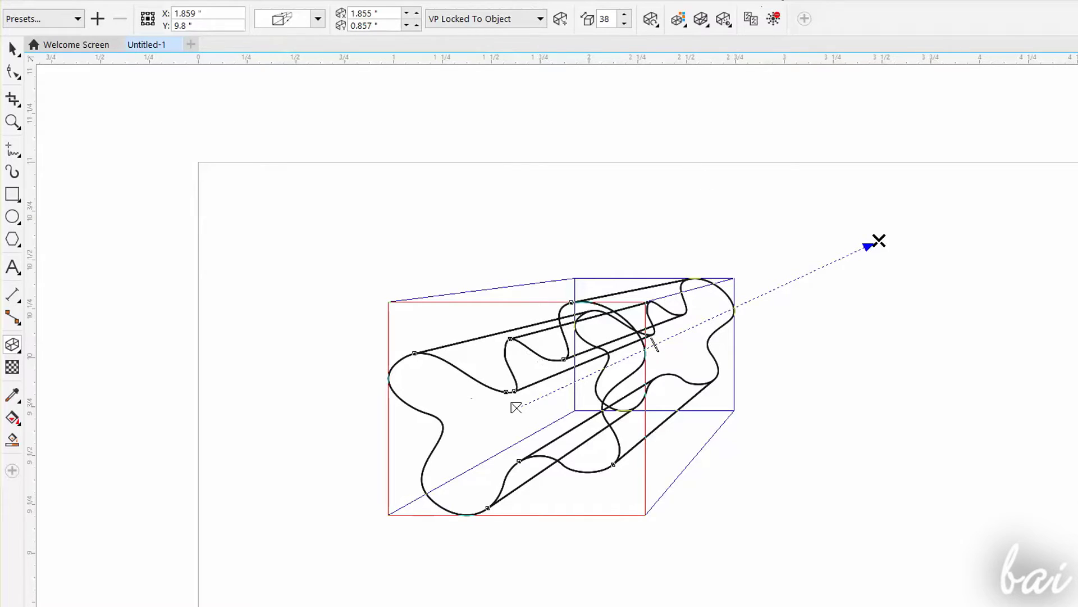
left_click(774, 18)
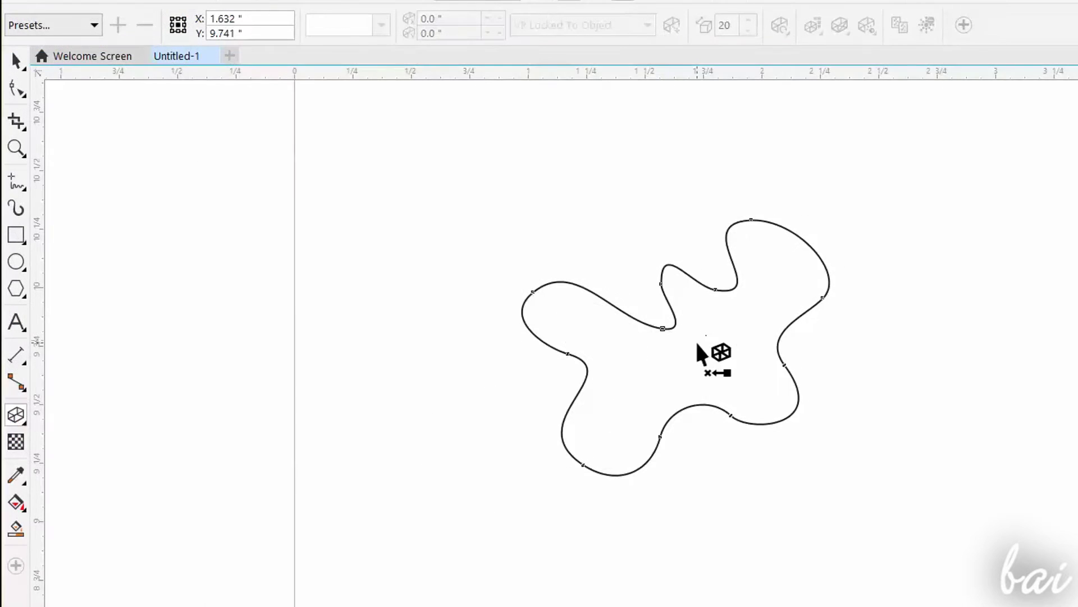
Extrude the blob from its centre toward an upper-right vanishing point
mouse_move(697, 344)
left_mouse_down()
mouse_move(1009, 154)
mouse_move(1024, 469)
mouse_move(994, 192)
left_mouse_up()
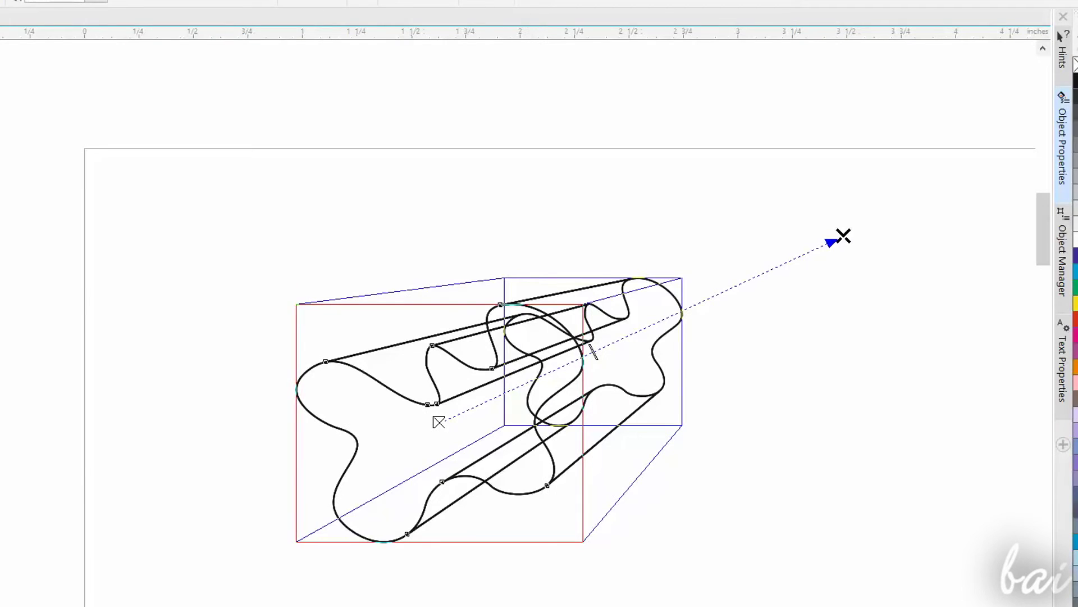
In Object Properties fill settings, try solid and pattern fills, then apply a yellow-to-red fountain fill
left_click(1070, 145)
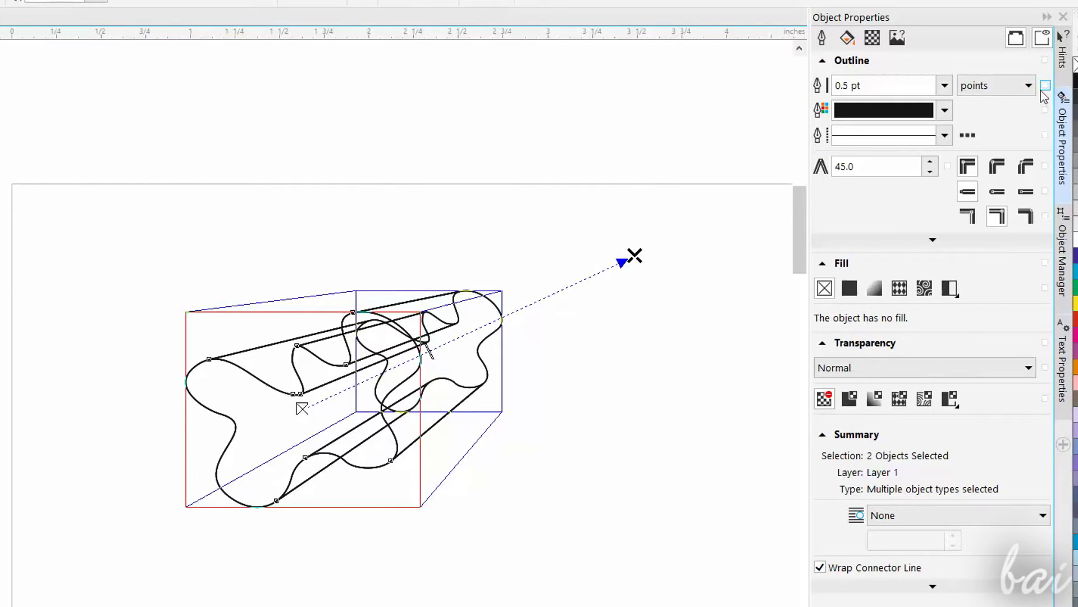
left_click(847, 38)
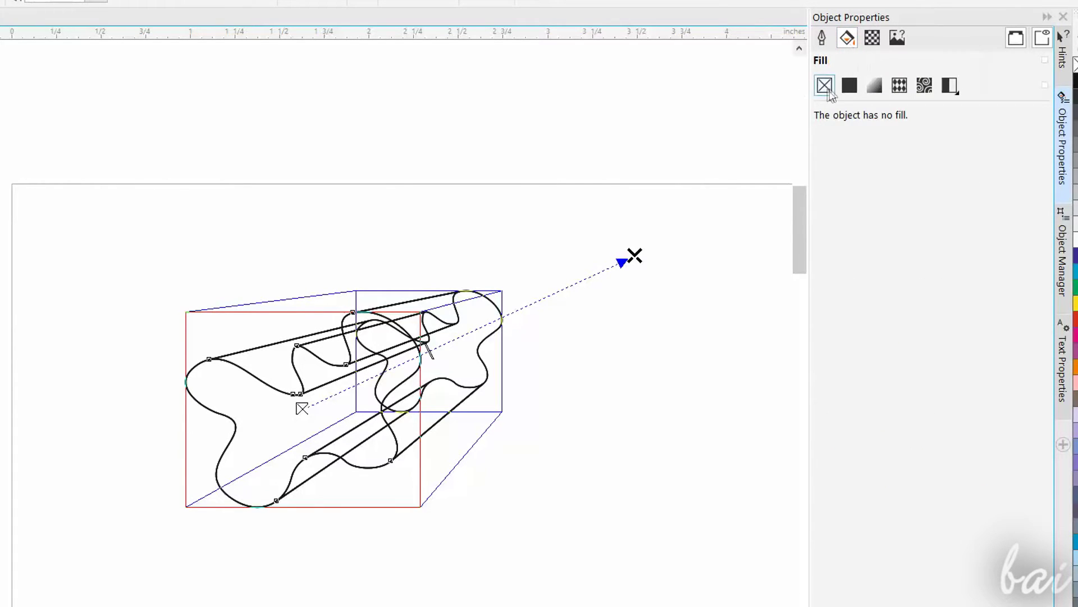
left_click(848, 88)
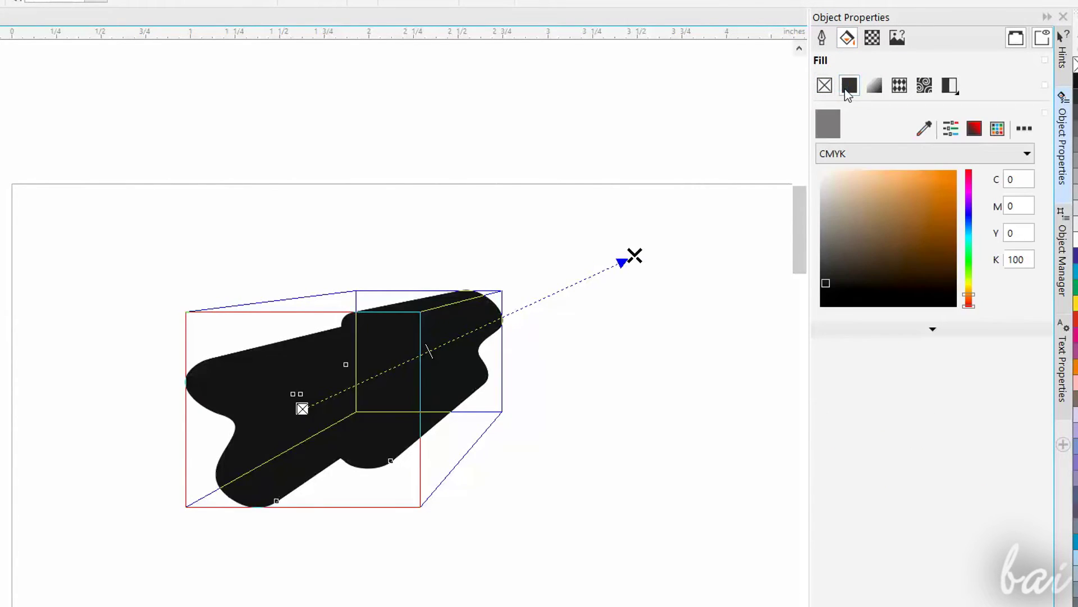
left_click(874, 87)
left_click(899, 87)
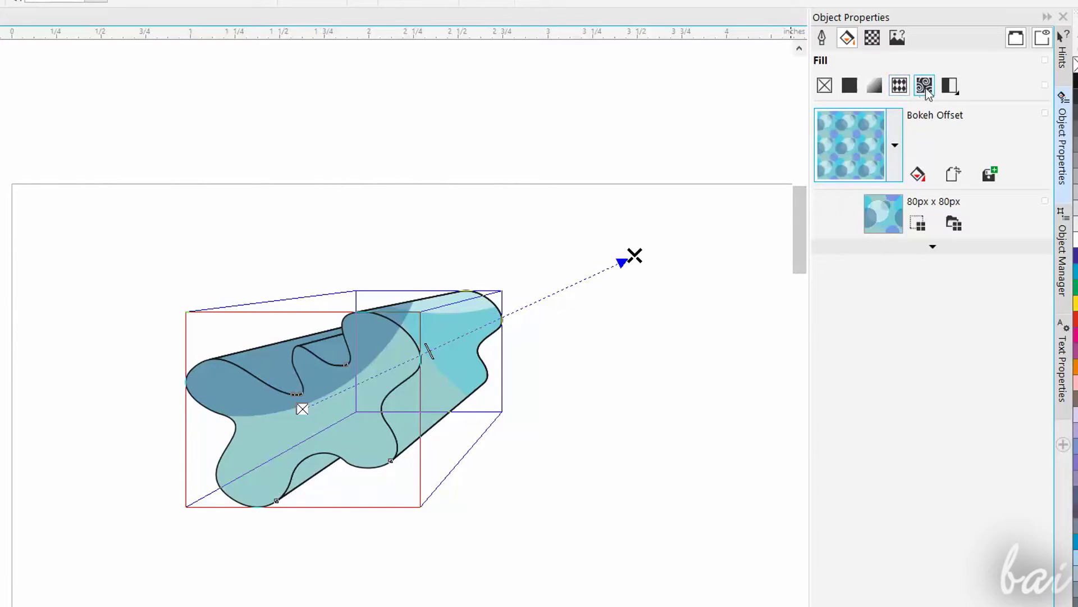
left_click(874, 88)
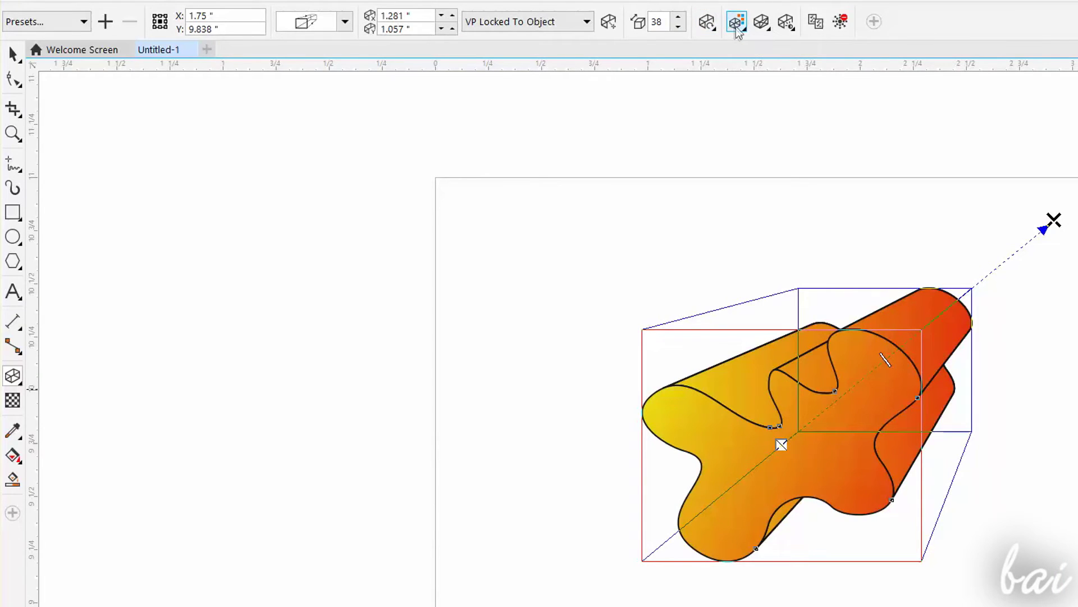
Turn on Use Bevel and drag the bevel handle to set its depth and angle
left_click(765, 28)
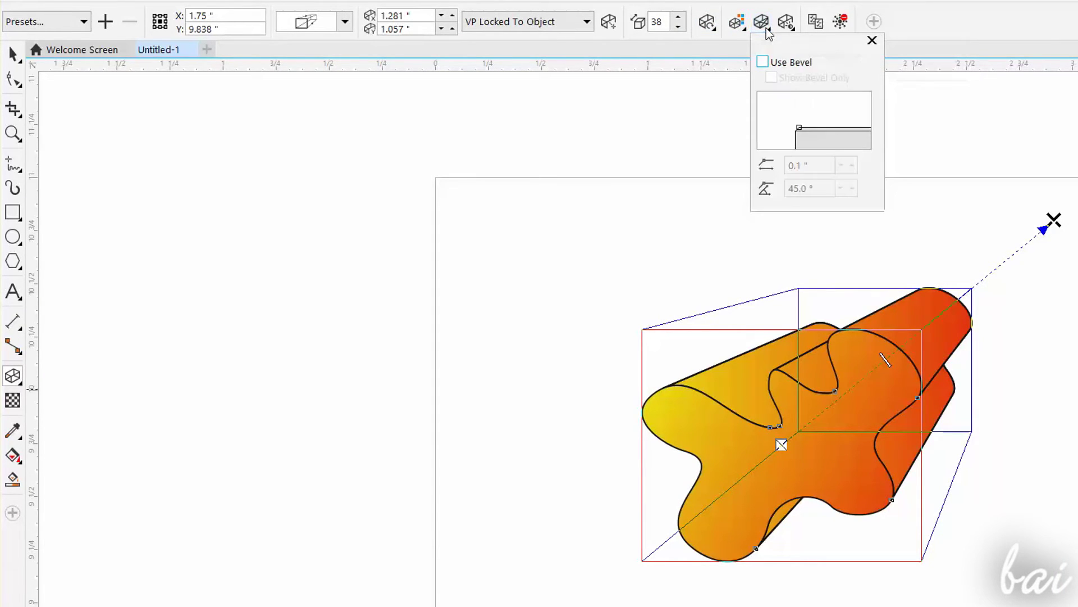
left_click(764, 64)
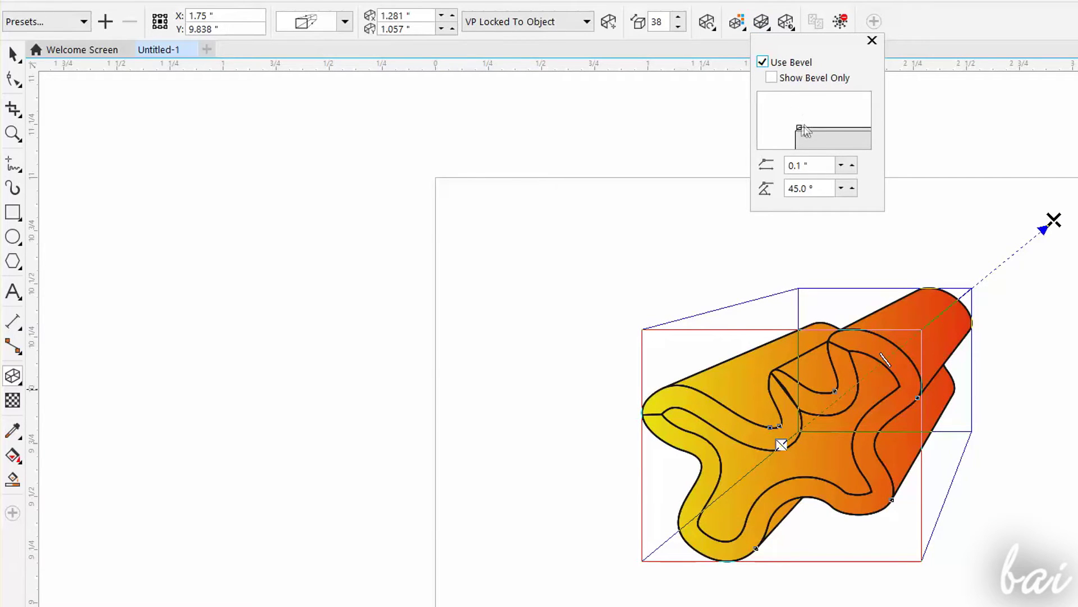
left_click_drag(810, 127, 803, 132)
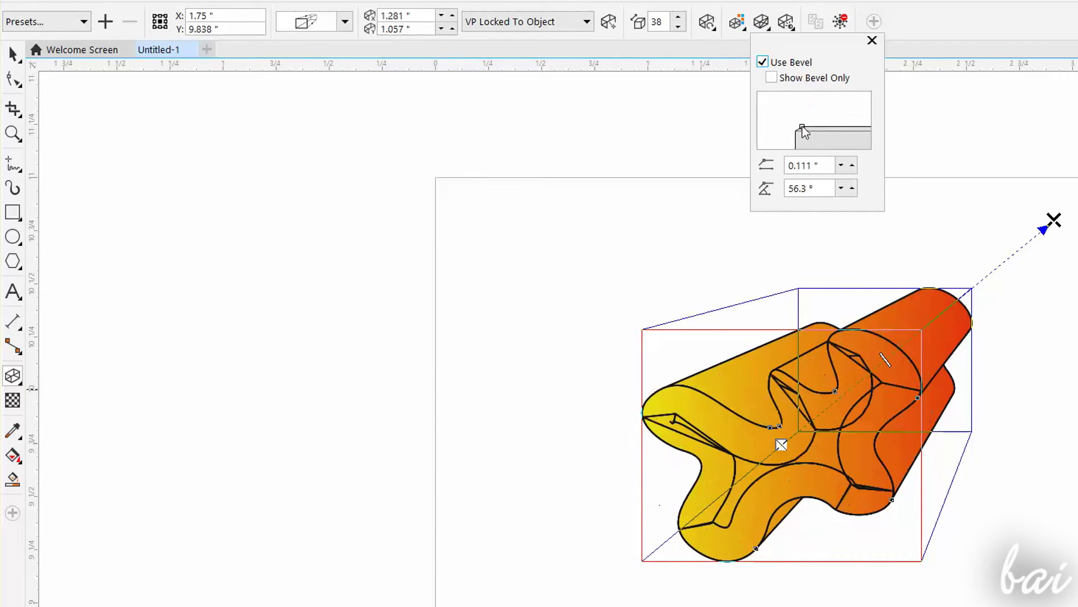
left_click_drag(793, 128, 789, 130)
Close the bevel settings and turn on extrusion lights 1 and 2
left_click(786, 23)
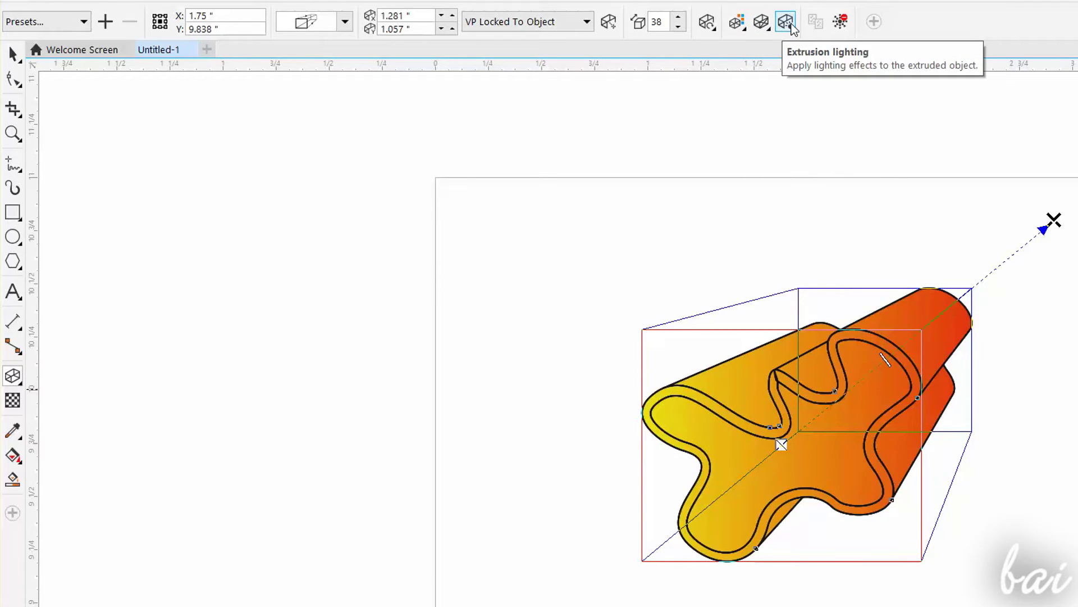
left_click(787, 23)
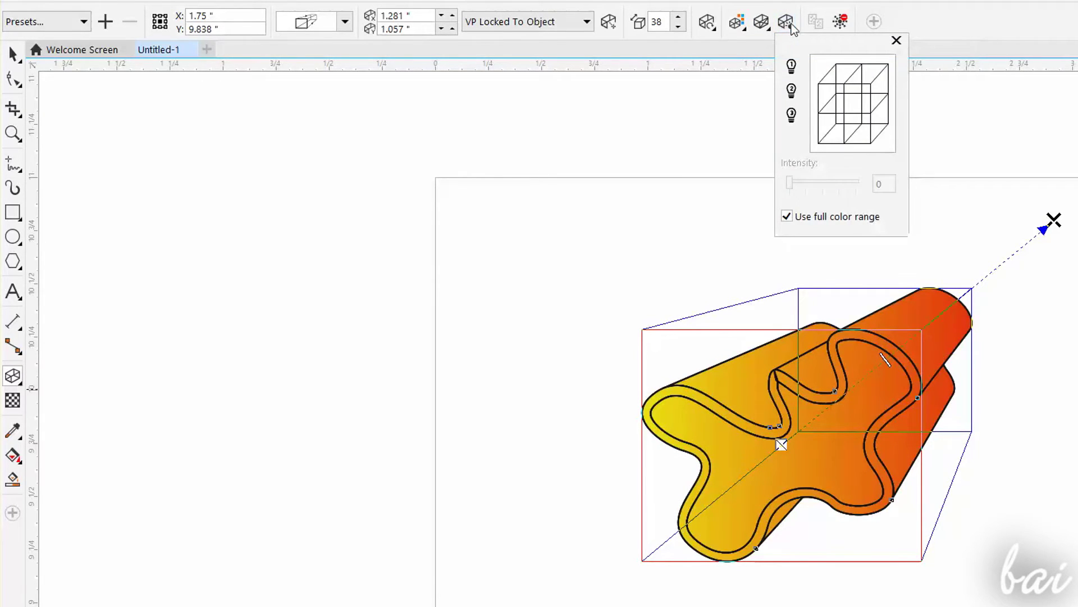
left_click(791, 67)
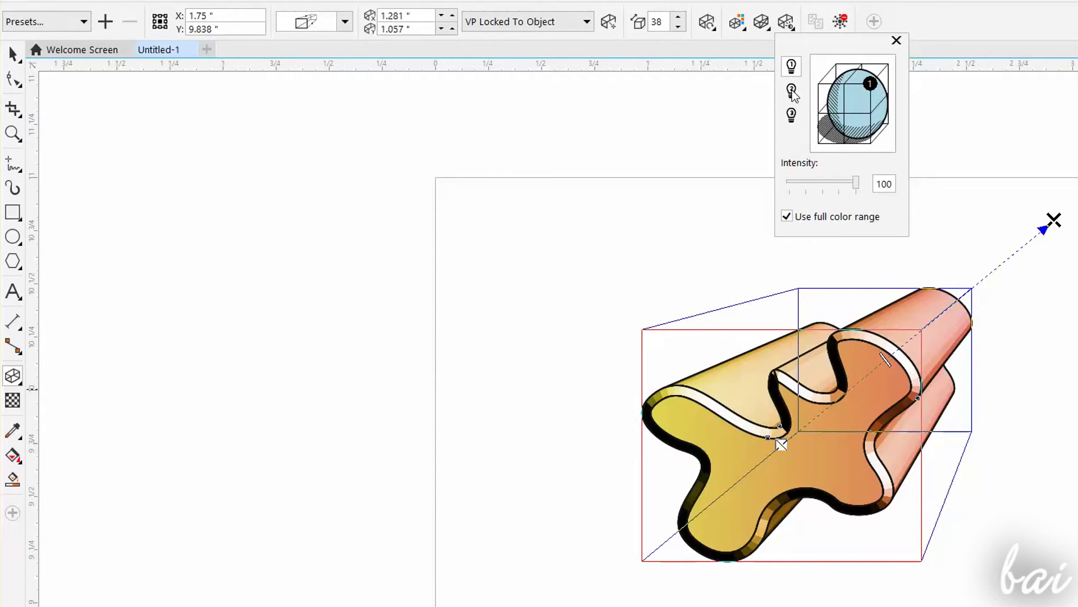
left_click(792, 91)
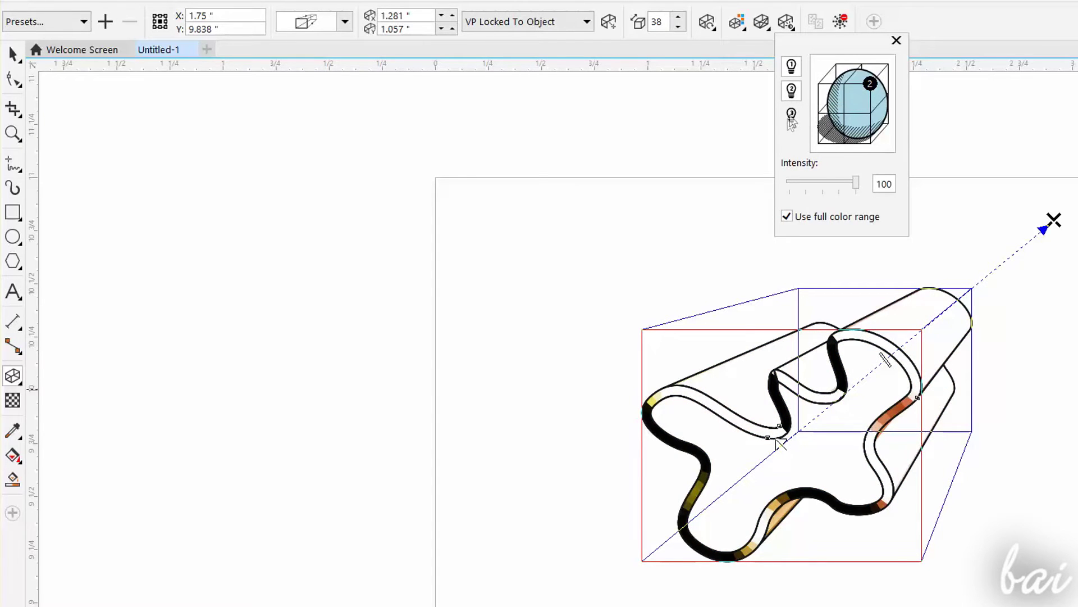
left_click(792, 114)
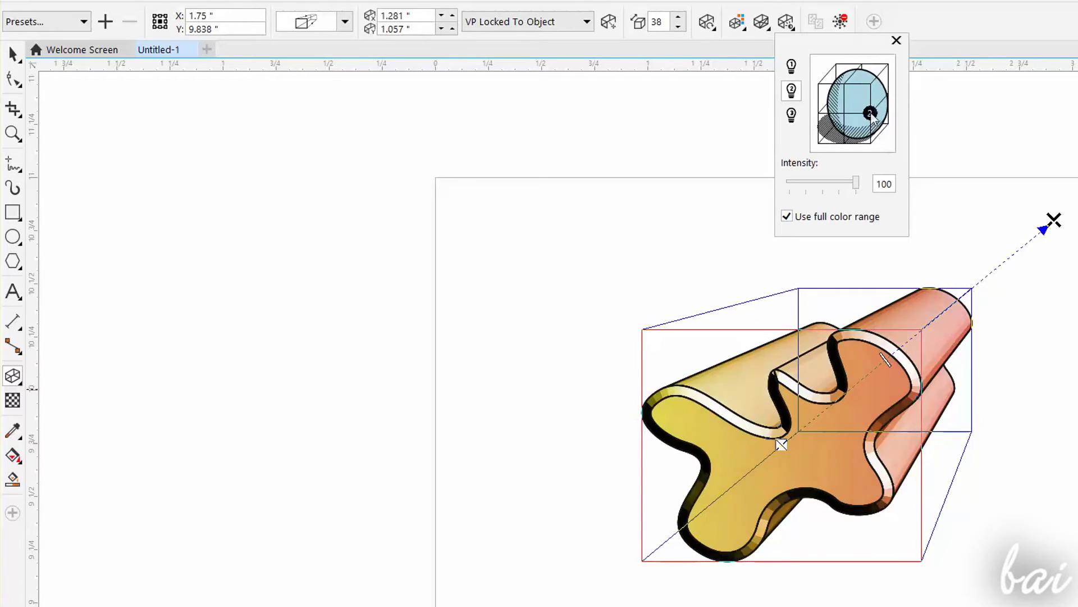
Move light 2 to the upper right of the preview sphere and dim its intensity
left_click_drag(871, 124, 873, 112)
left_click(872, 142)
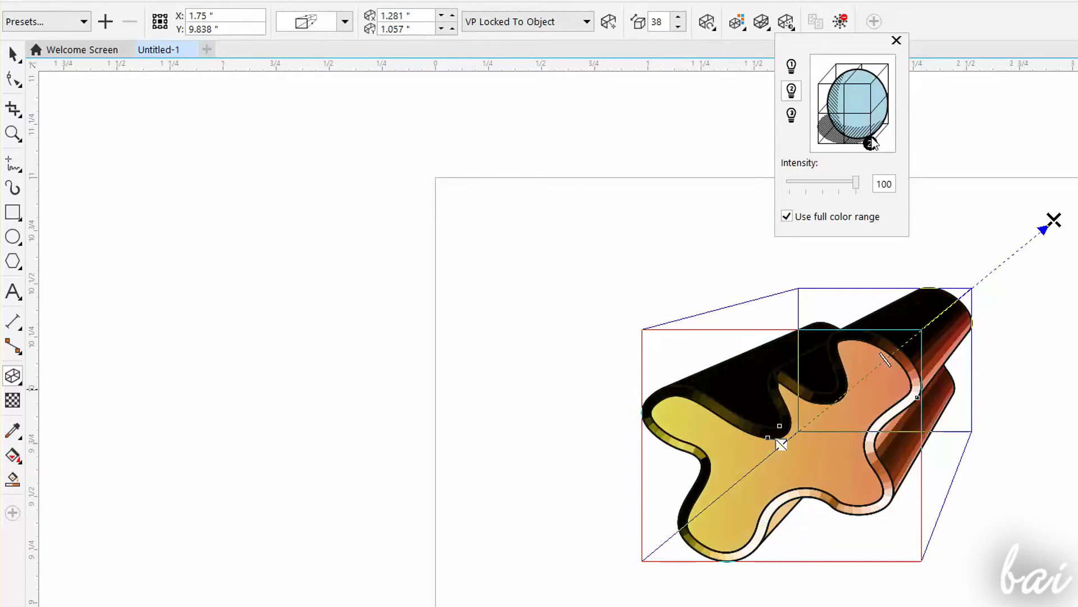
left_click(873, 144)
left_click_drag(871, 144, 871, 84)
mouse_move(855, 183)
left_mouse_down()
mouse_move(794, 182)
mouse_move(852, 187)
left_mouse_up()
In the extrusion colour settings, make the bevel colour red
left_click(784, 23)
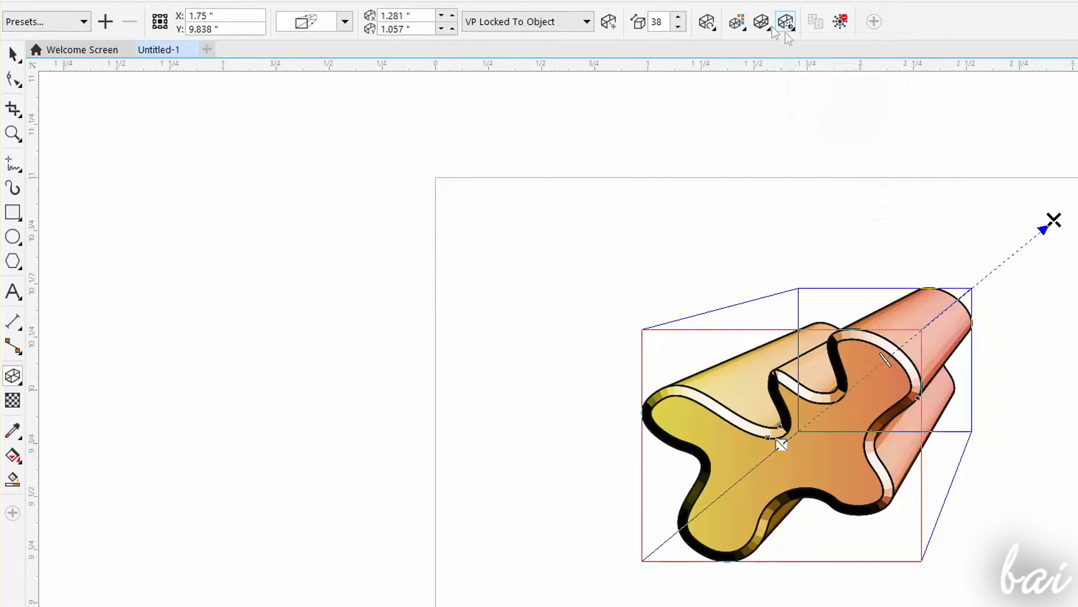
left_click(737, 25)
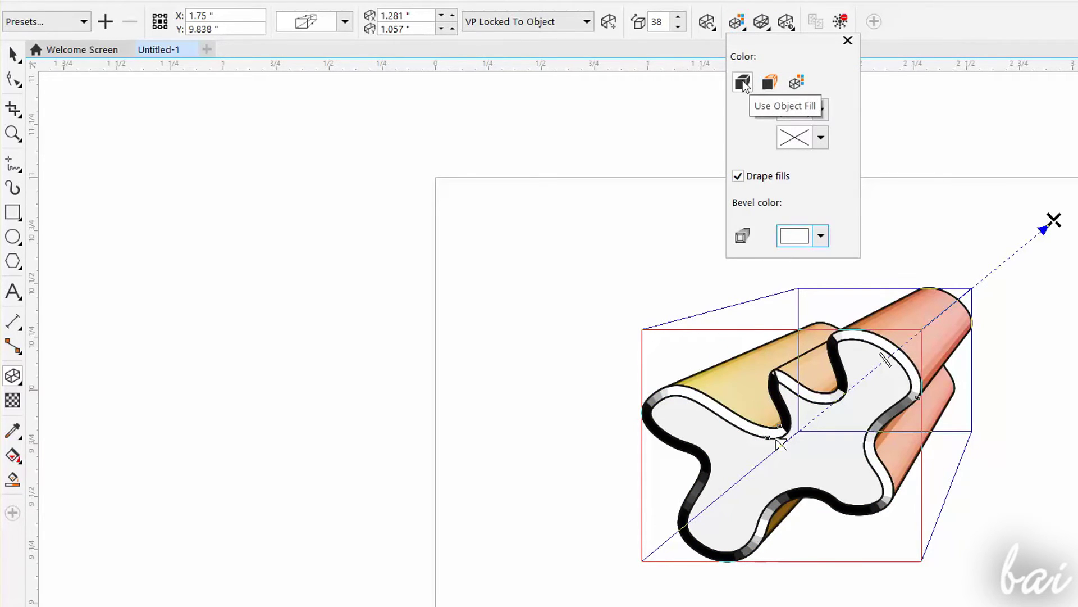
left_click(738, 176)
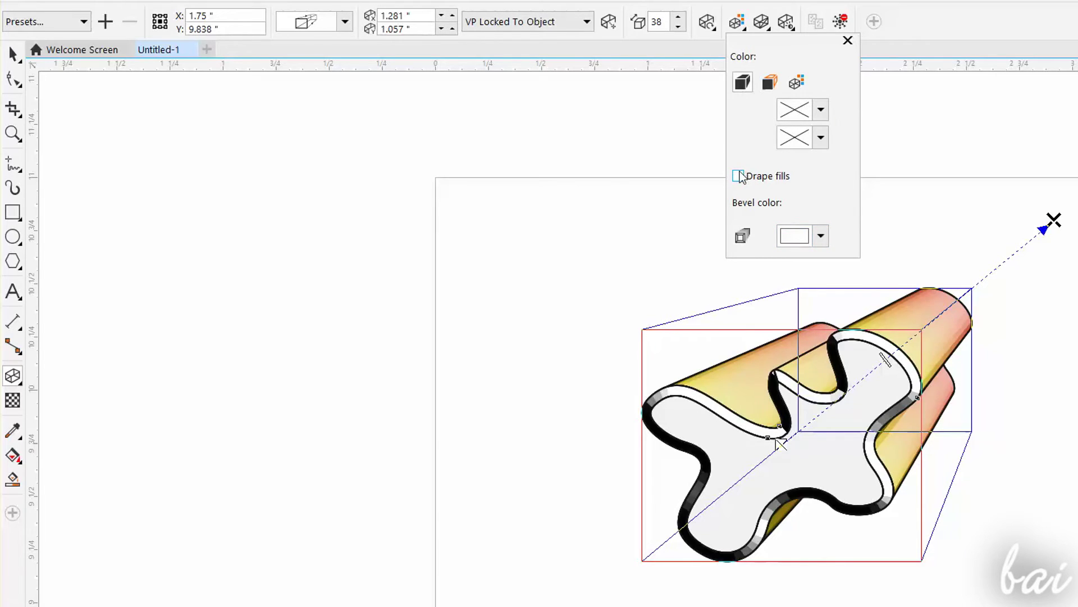
left_click(739, 177)
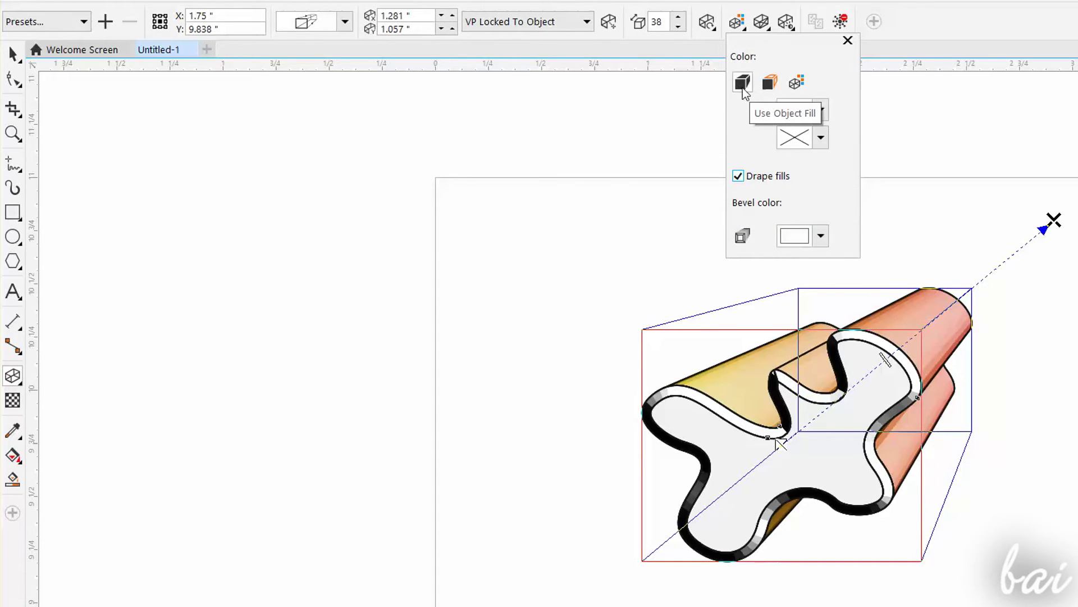
left_click(821, 236)
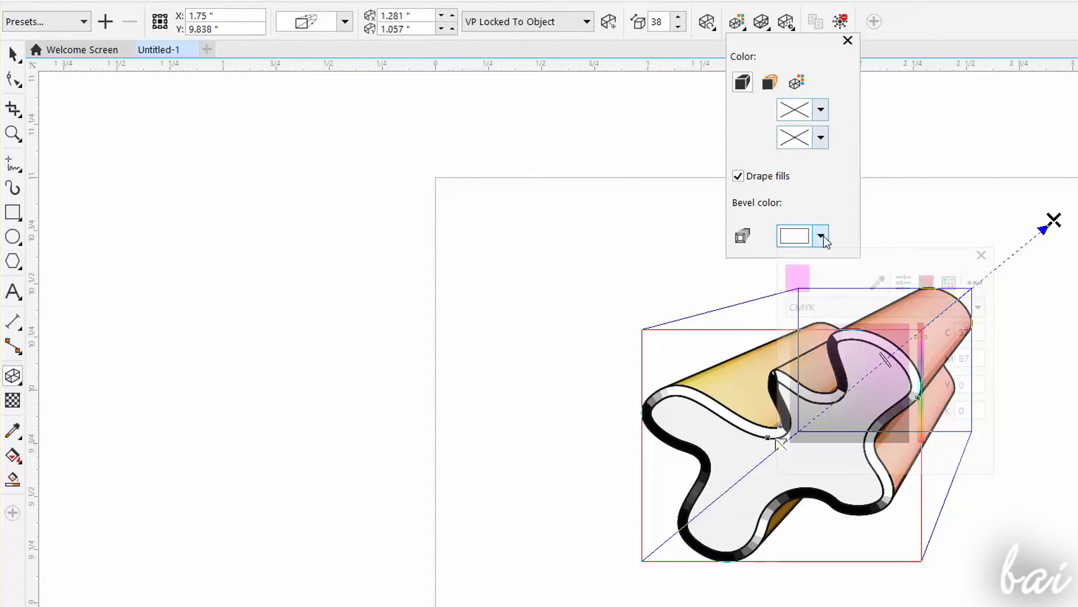
left_click(901, 335)
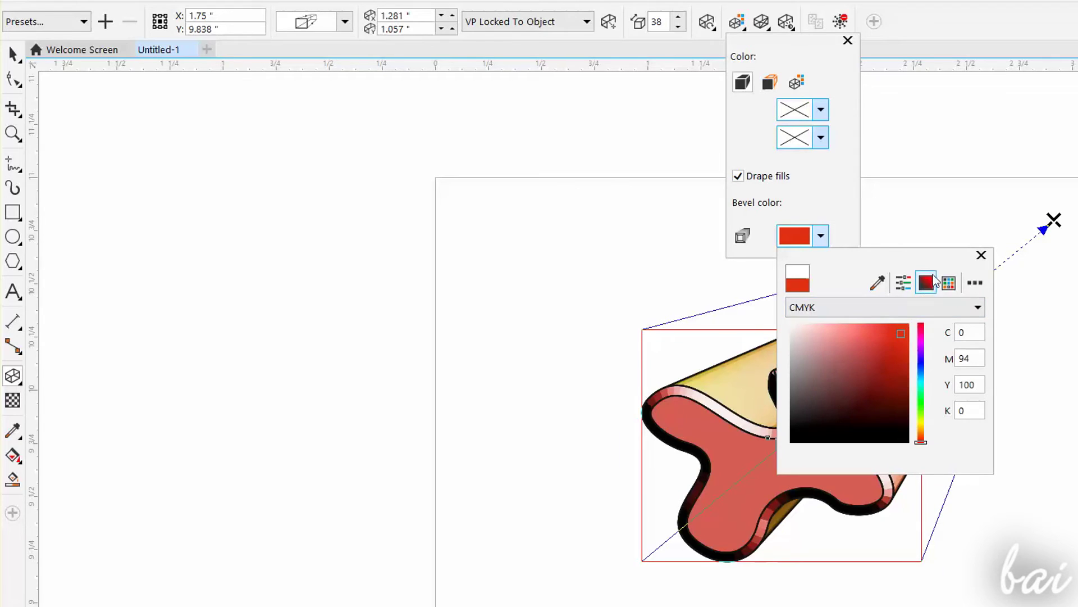
left_click(980, 256)
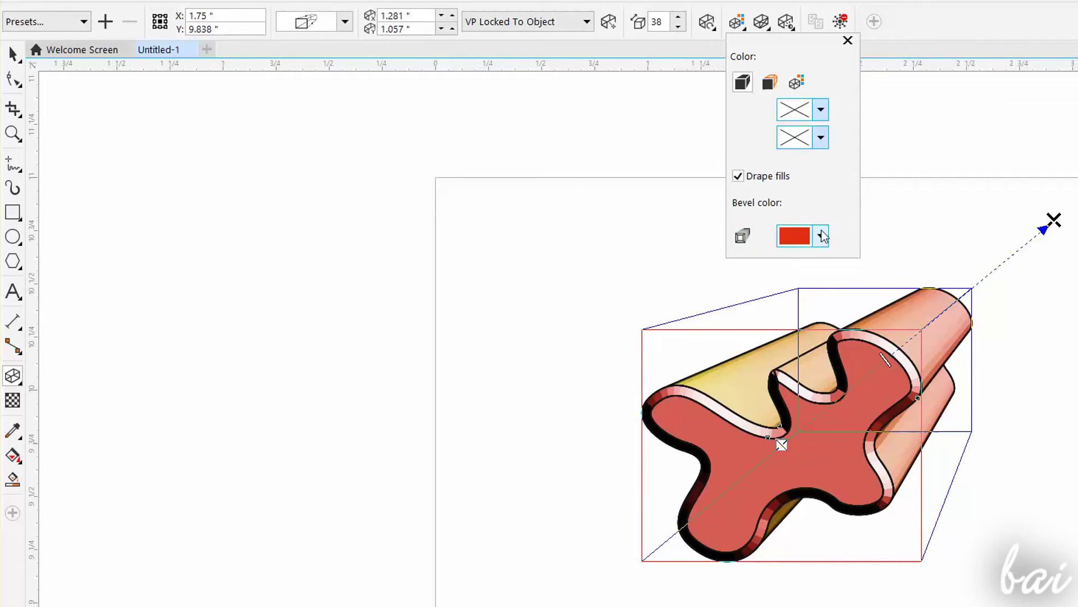
Fill the extruded sides with a solid purple colour
left_click(769, 82)
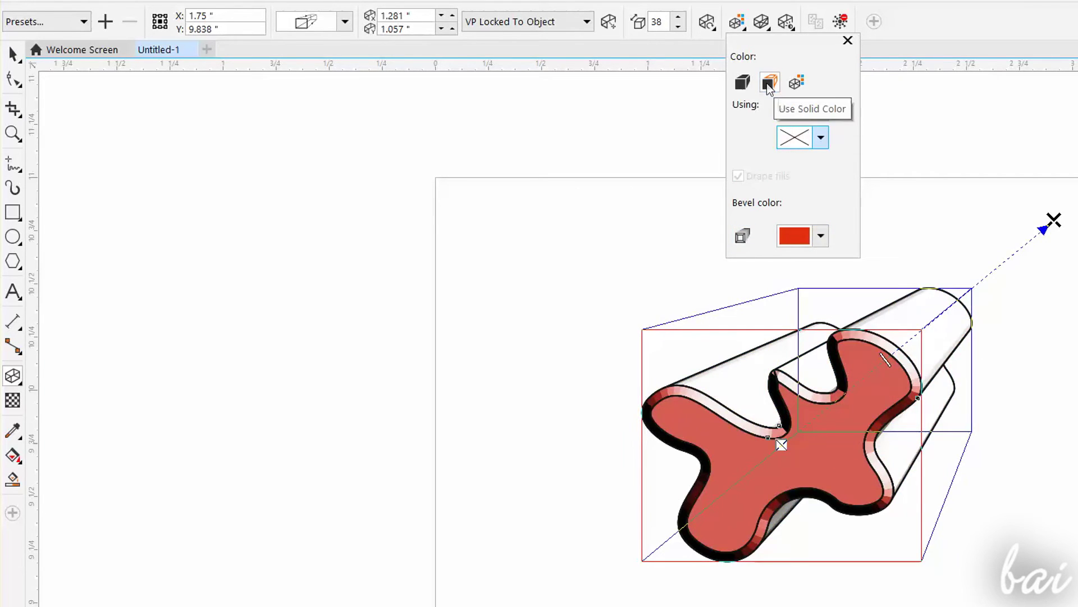
left_click(822, 115)
left_click(921, 216)
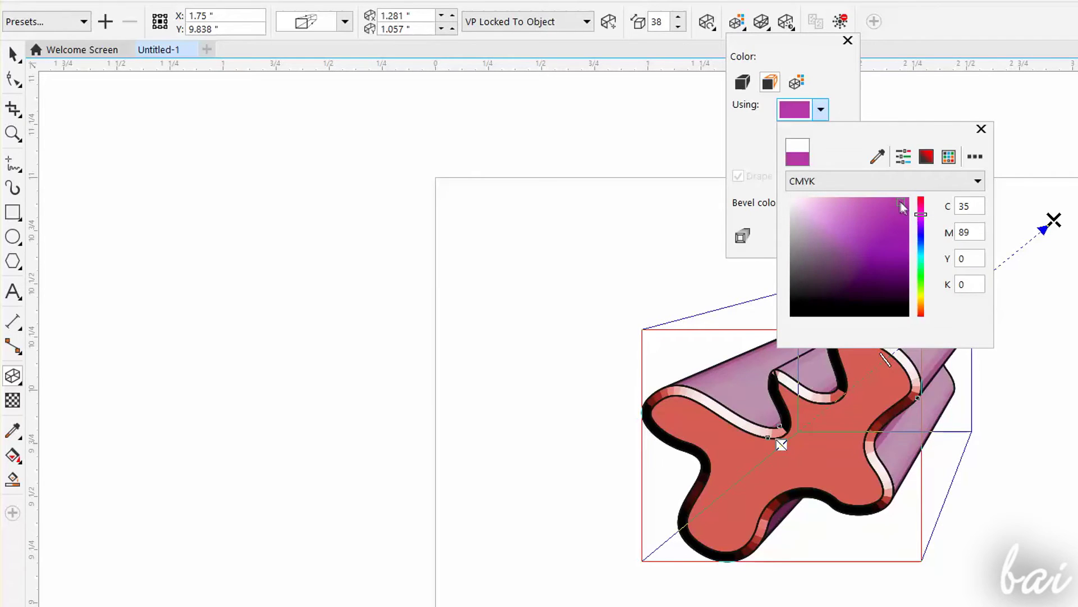
left_click(981, 130)
left_click(791, 83)
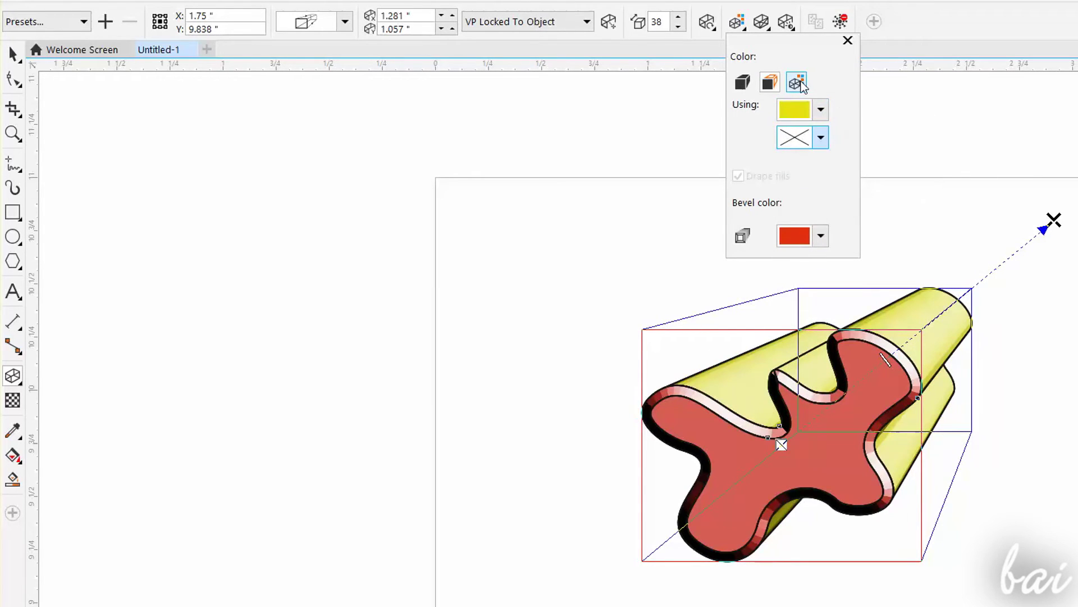
Switch the sides to colour shading with a purple starting colour
left_click(798, 84)
left_click(821, 110)
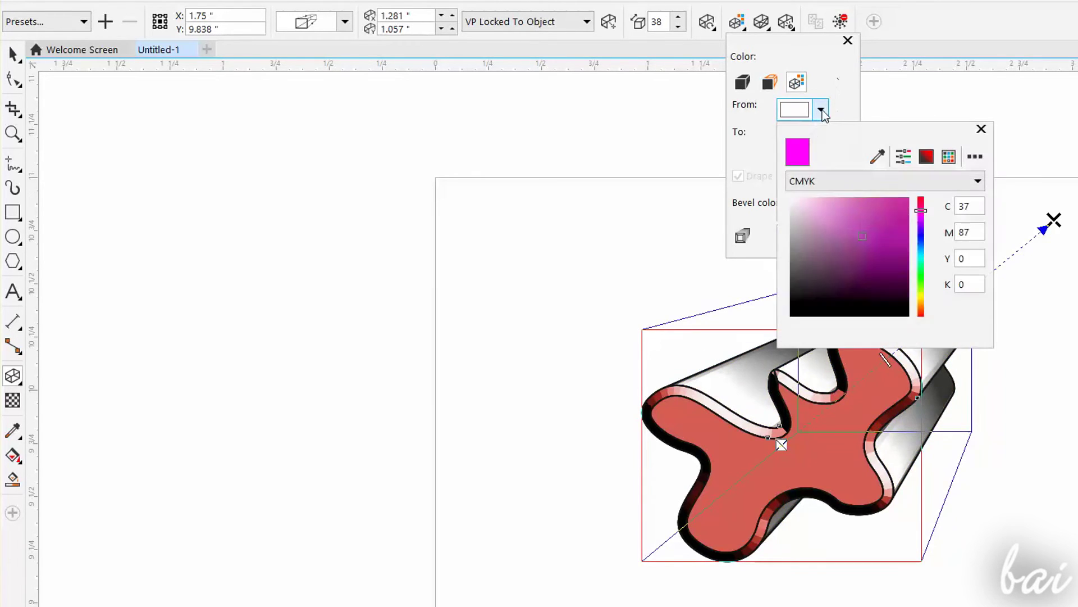
left_click(921, 201)
left_click(890, 211)
left_click(922, 251)
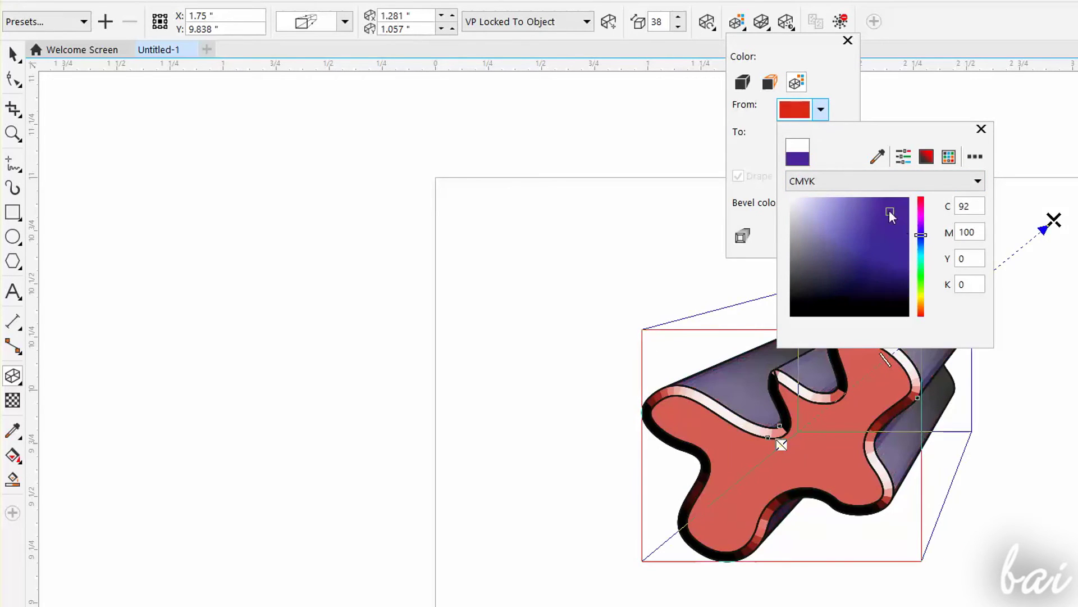
left_click(891, 215)
left_click(981, 129)
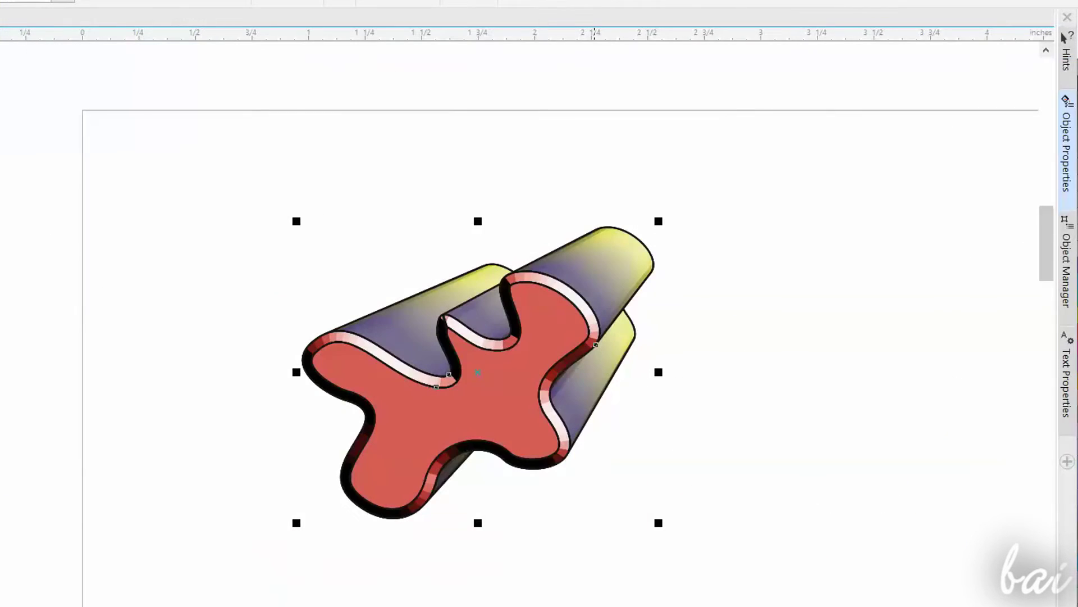
Set the blob's outline colour to No color in Object Properties
left_click(1067, 144)
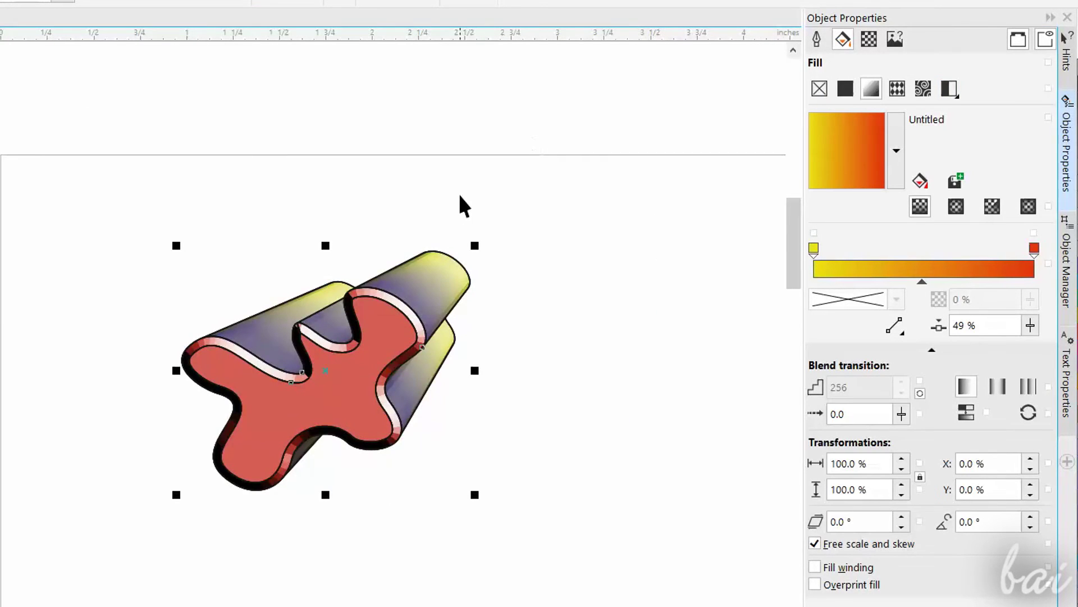
left_click(818, 39)
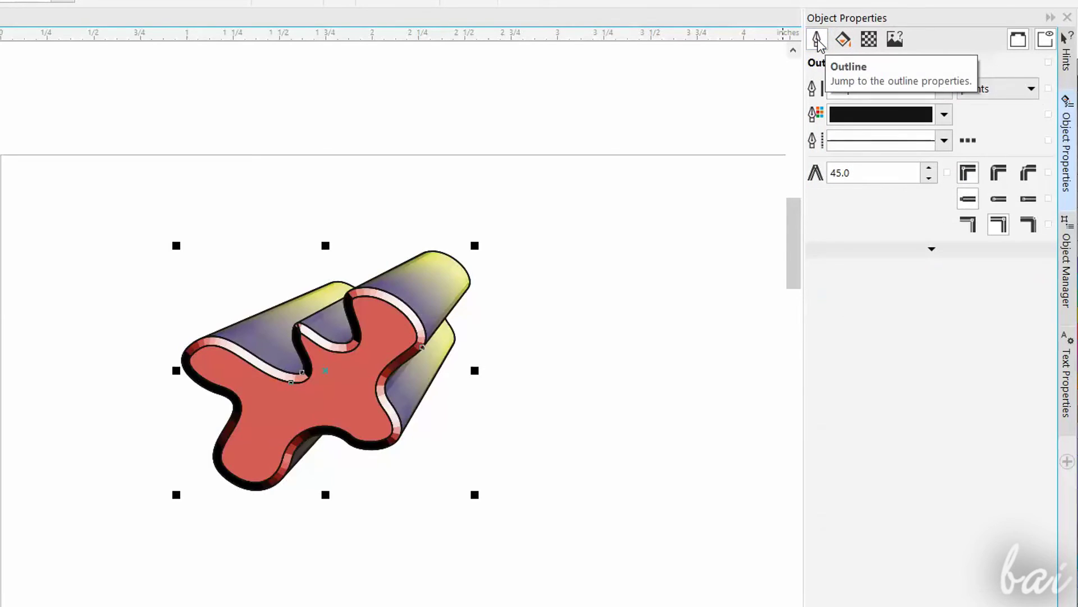
left_click(856, 126)
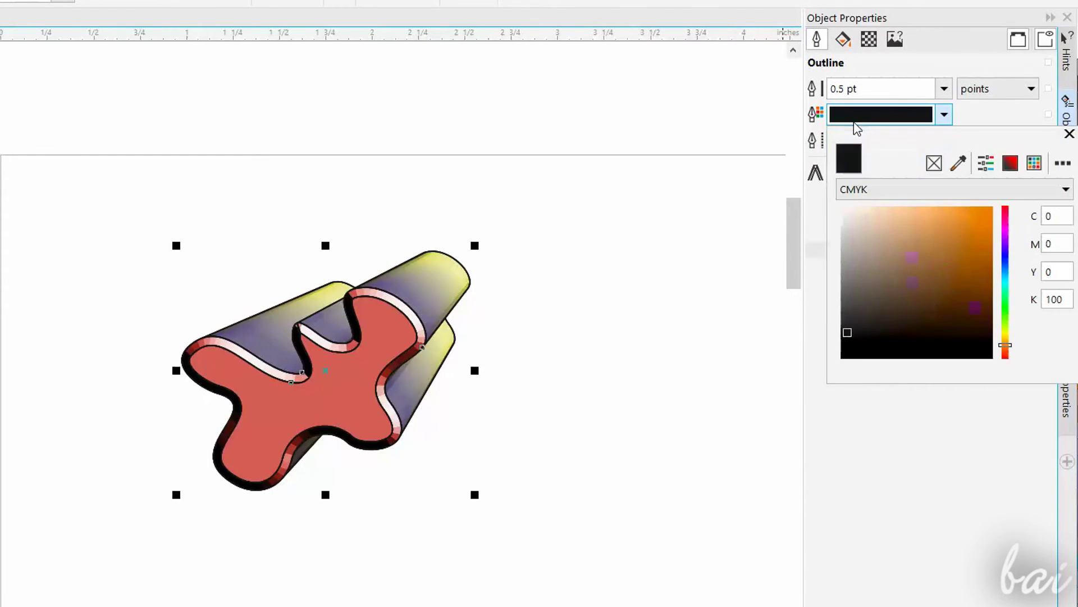
left_click(933, 163)
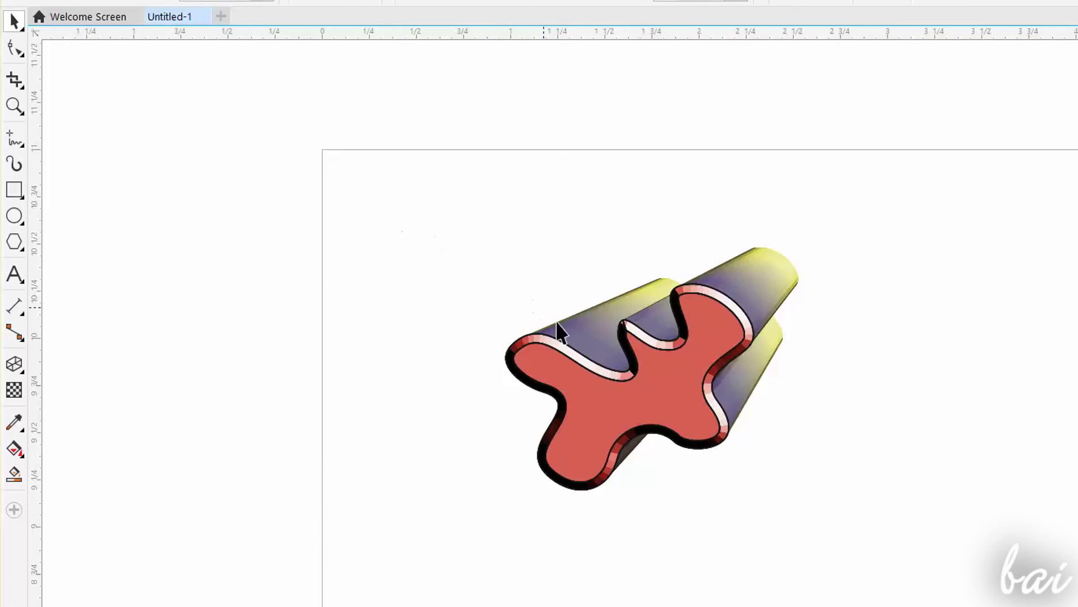
left_click(601, 390)
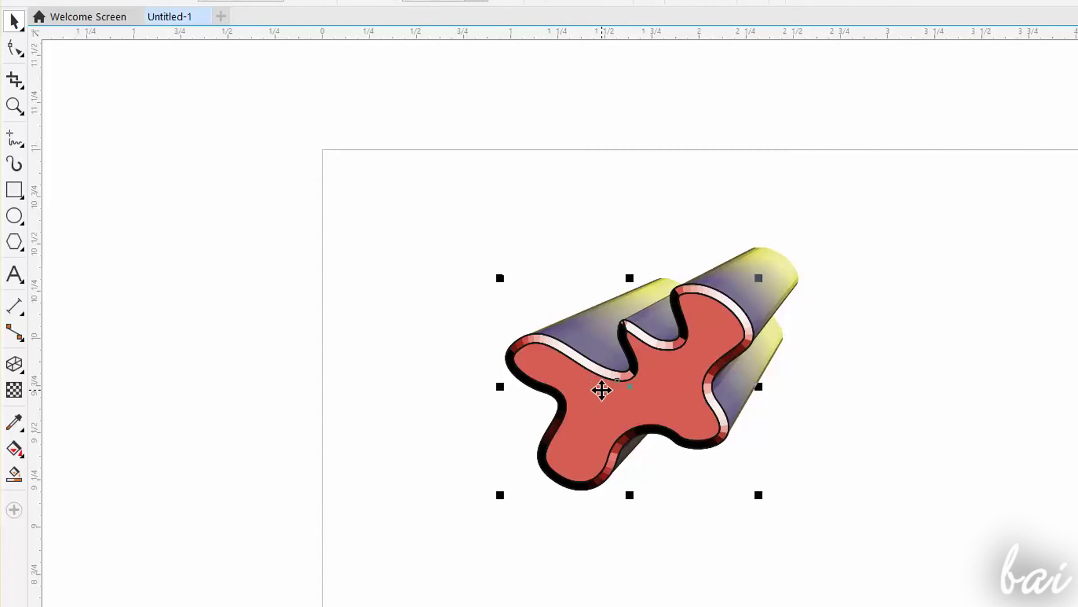
left_click(15, 365)
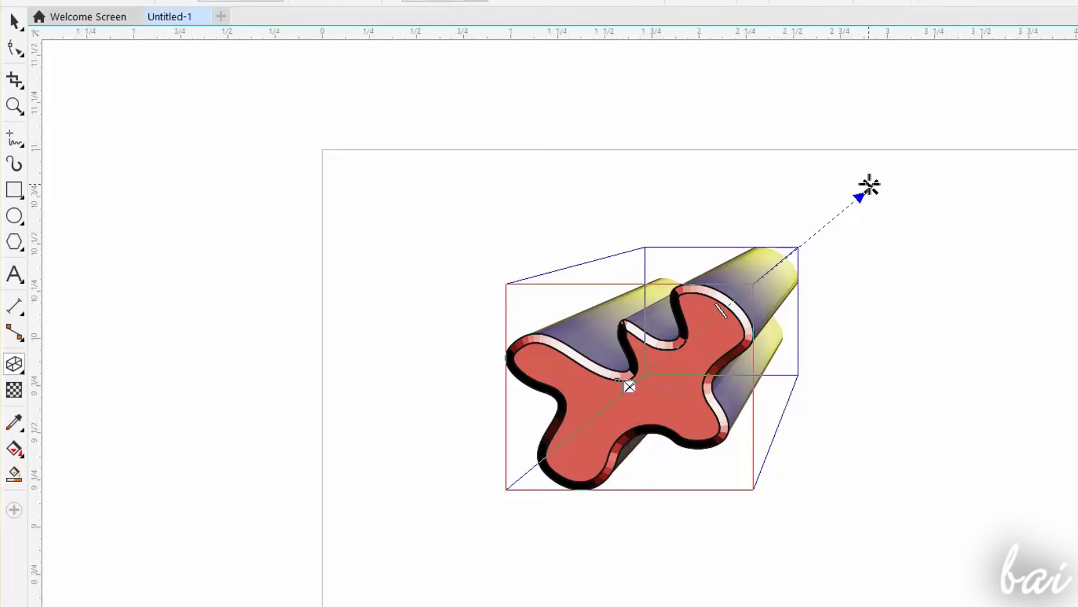
left_click_drag(869, 186, 975, 281)
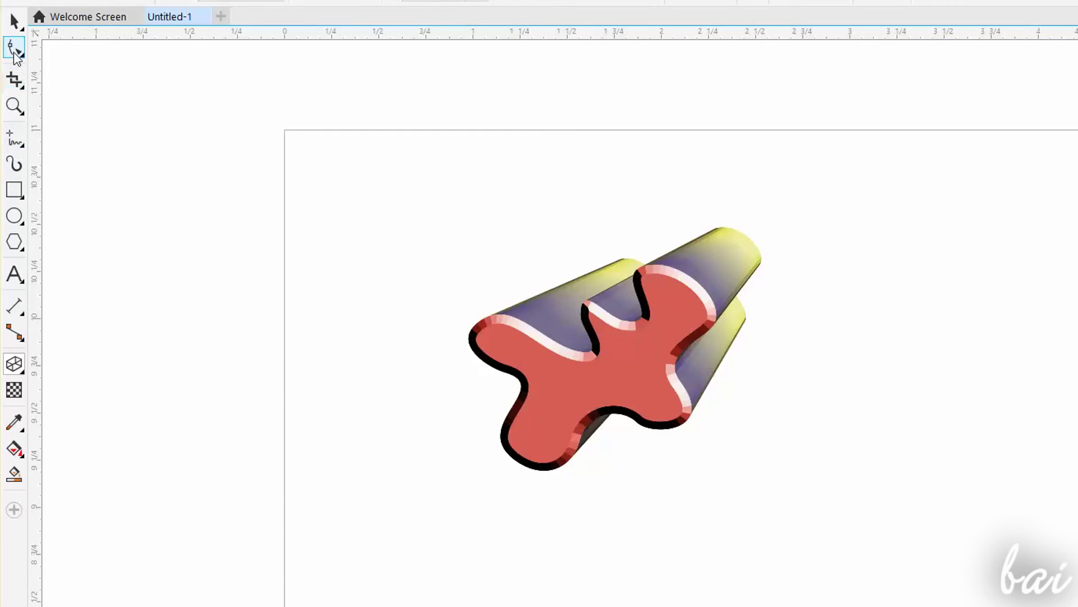
left_click(14, 53)
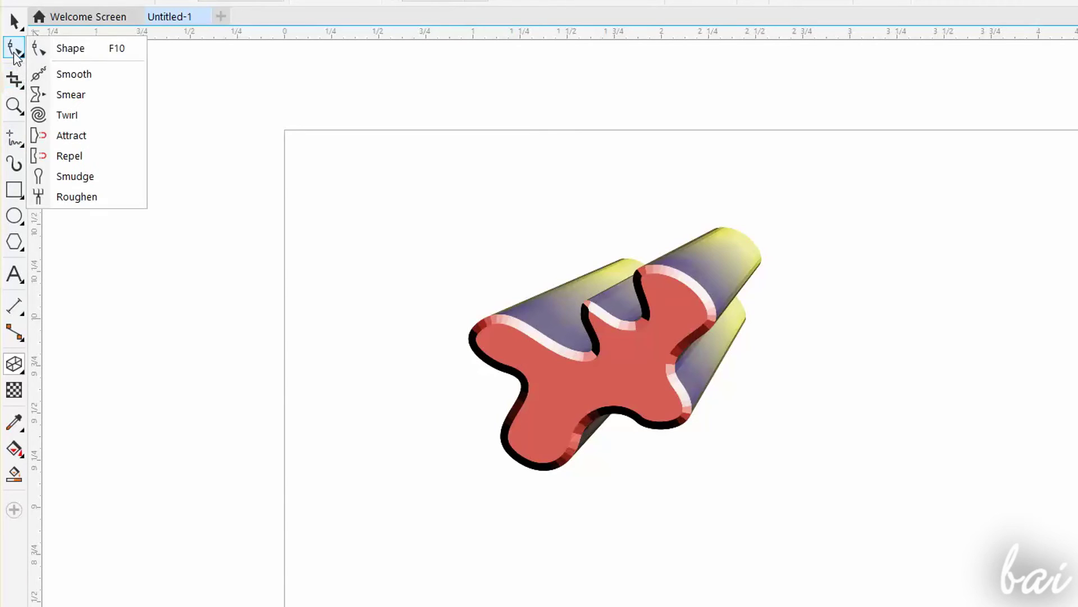
left_click(101, 137)
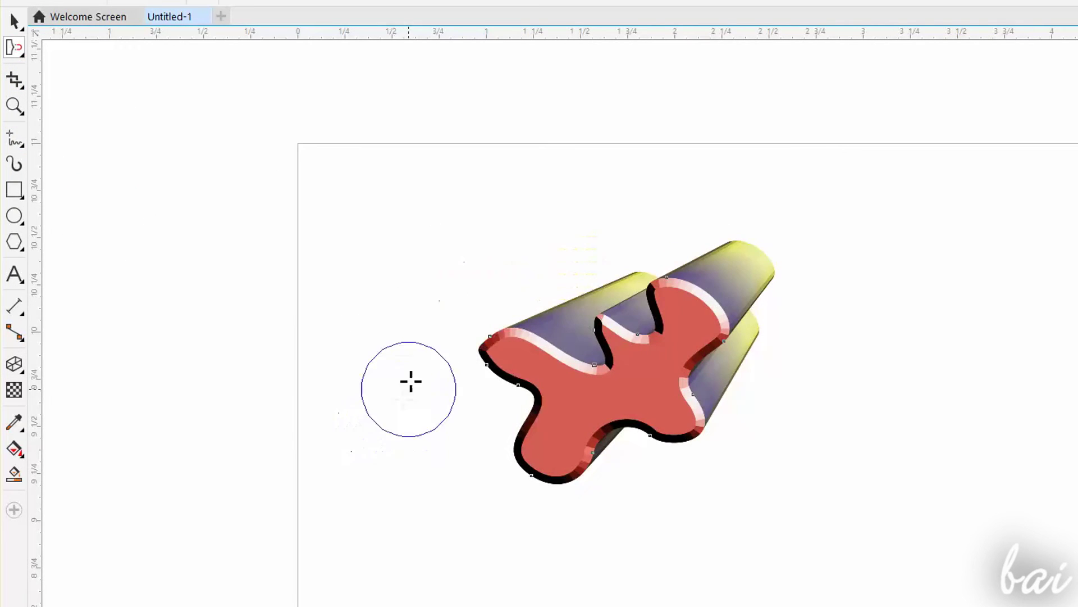
mouse_move(434, 369)
left_mouse_down()
mouse_move(475, 386)
mouse_move(477, 409)
left_mouse_up()
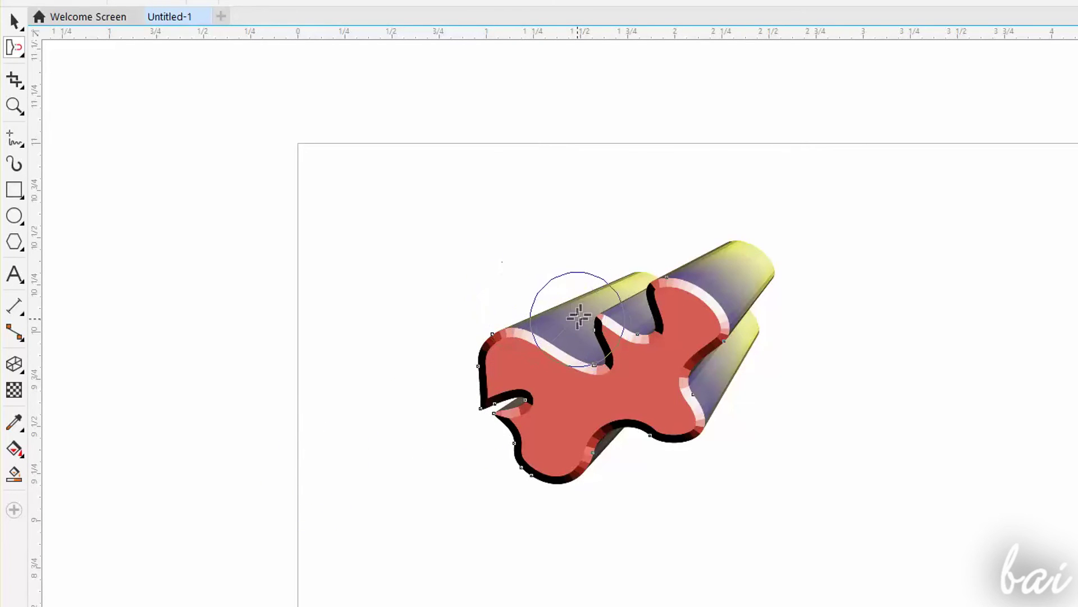
left_click_drag(609, 320, 618, 285)
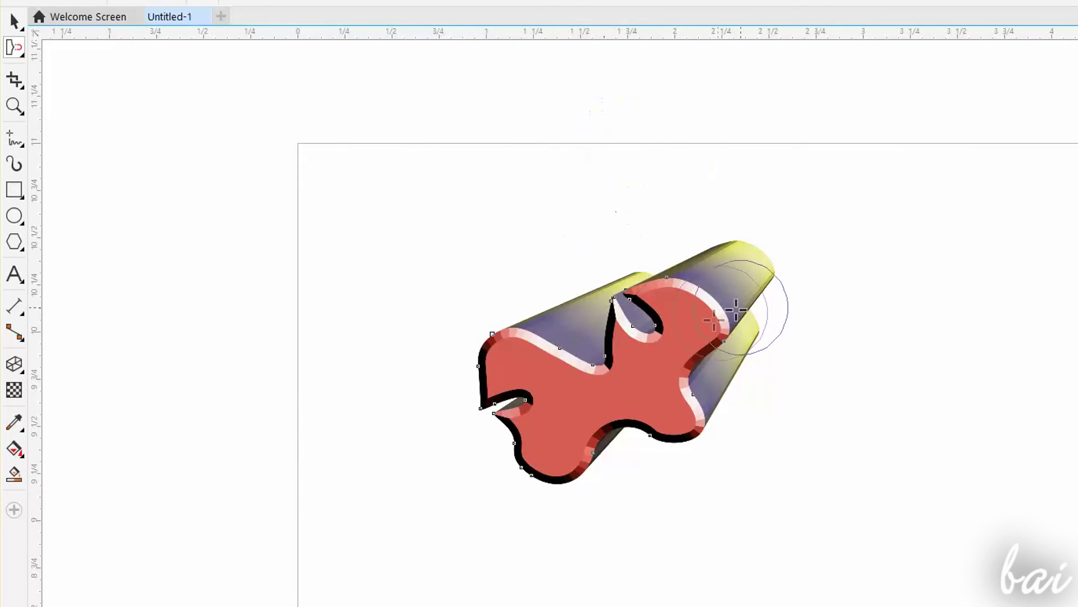
mouse_move(722, 349)
left_mouse_down()
mouse_move(712, 384)
mouse_move(749, 388)
left_mouse_up()
key("space")
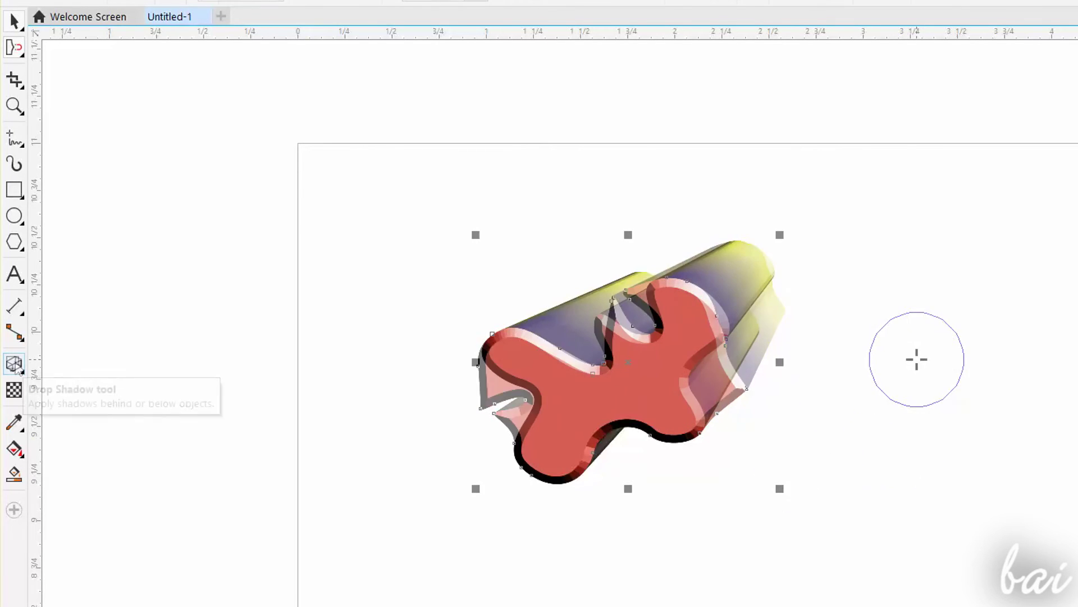
left_click(14, 363)
left_click(87, 365)
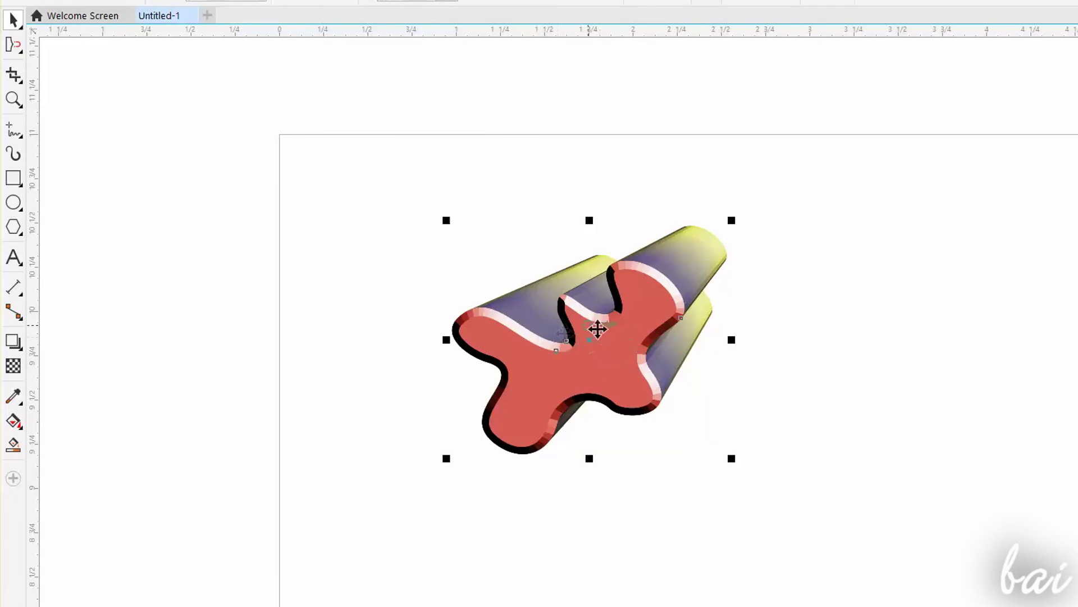
Group the blob's selected parts and add a grey drop shadow toward the lower right
left_click(383, 210)
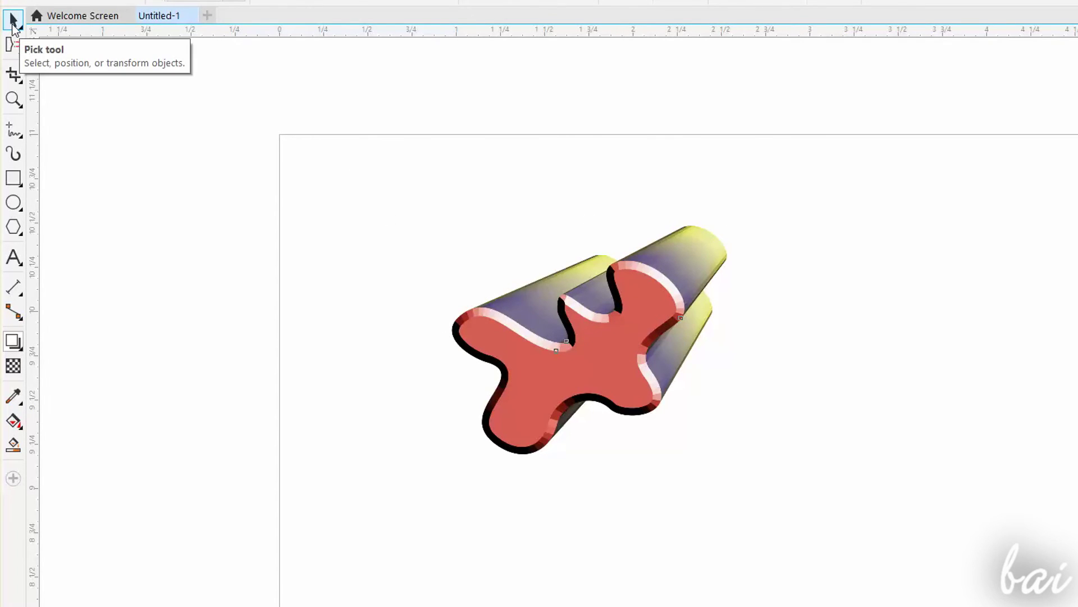
left_click(13, 24)
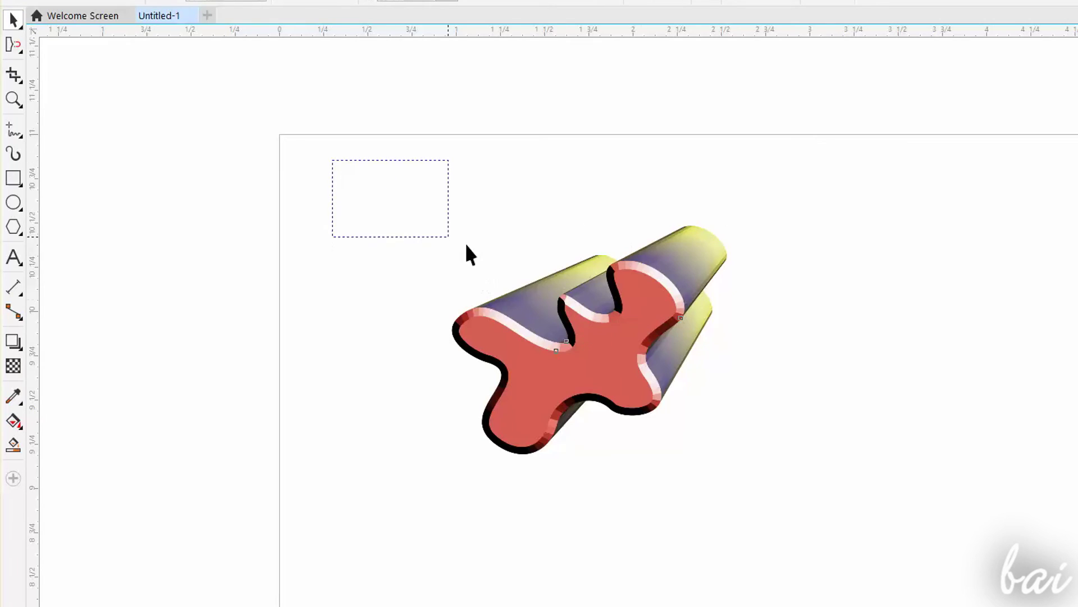
left_click_drag(842, 529, 842, 529)
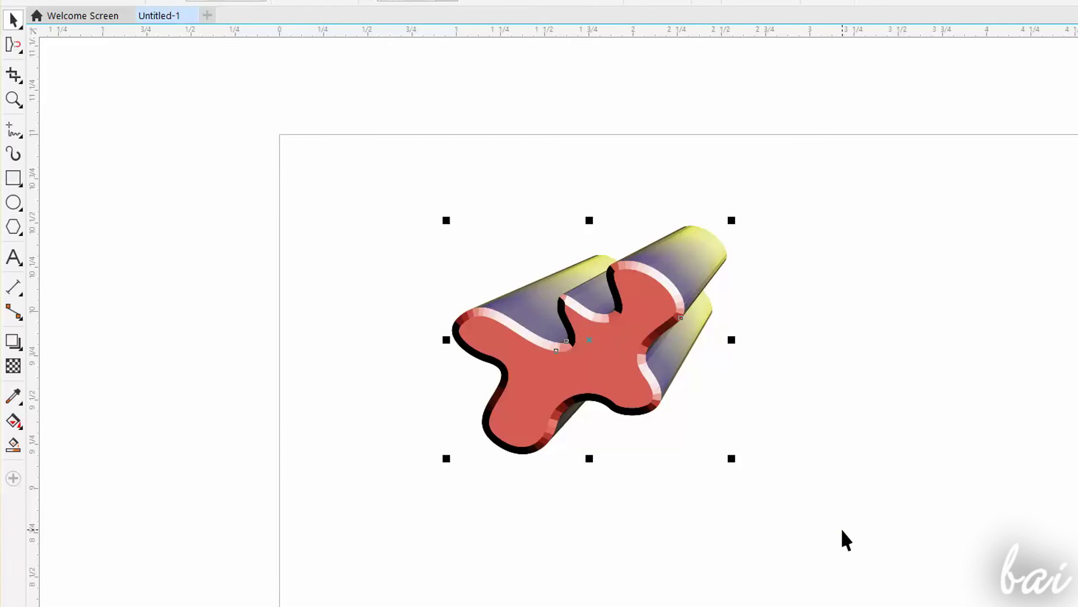
right_click(615, 343)
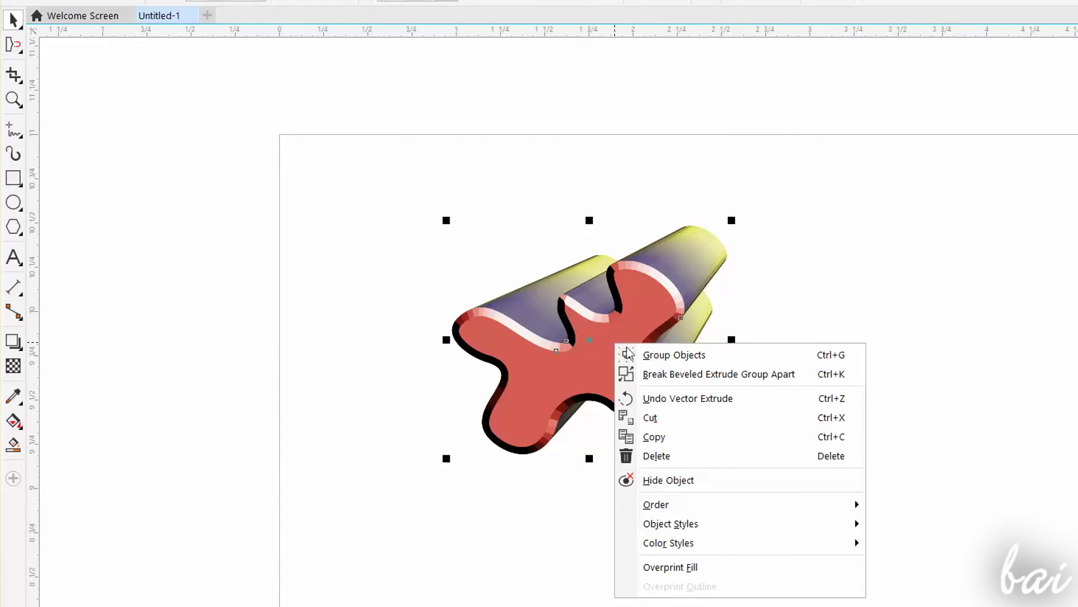
left_click(642, 354)
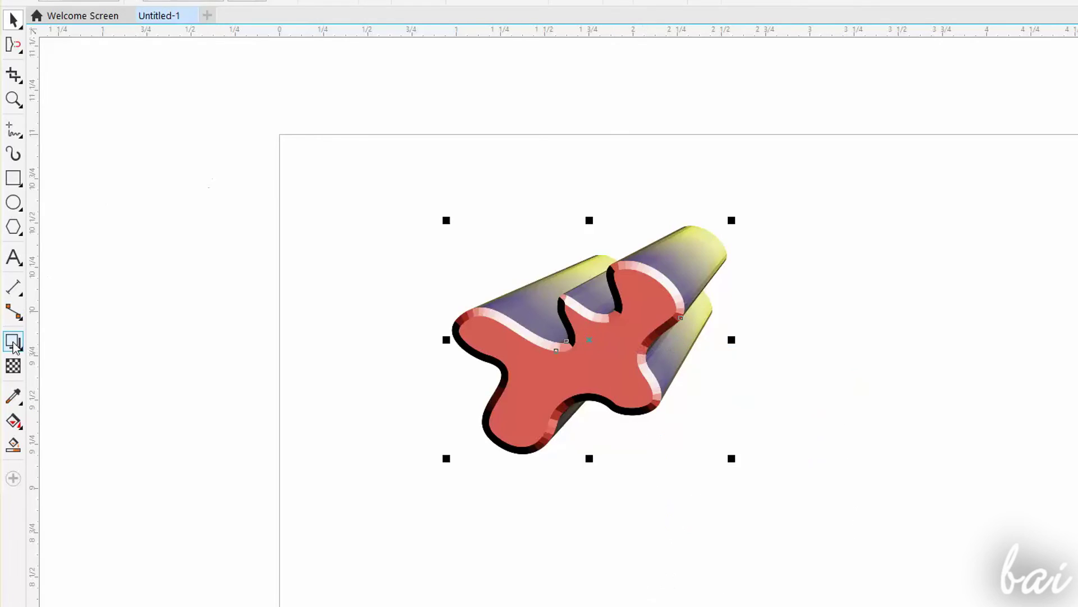
left_click(13, 342)
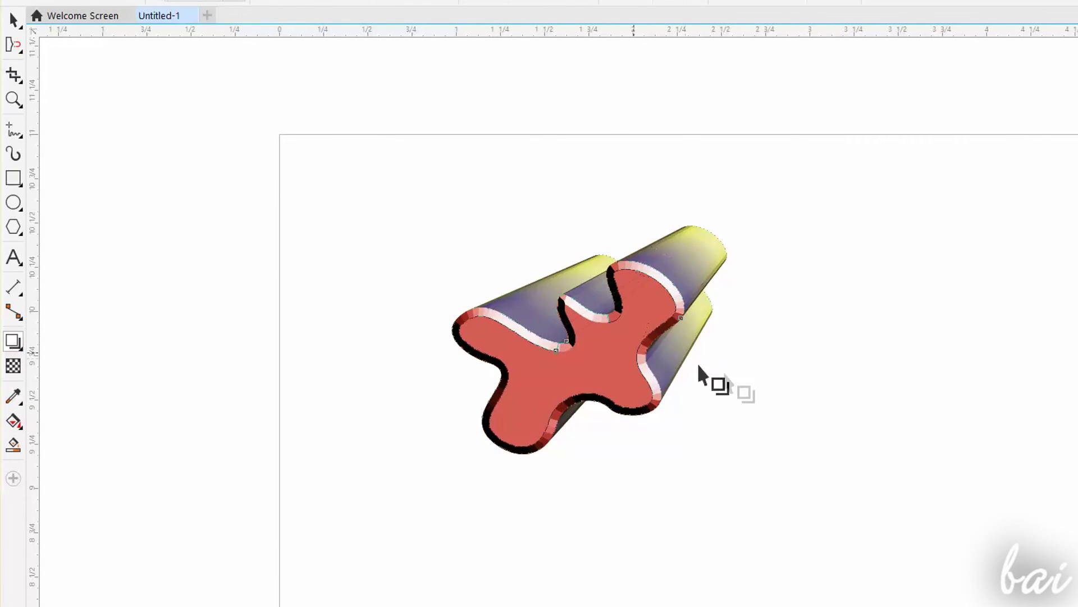
left_click_drag(588, 339, 856, 506)
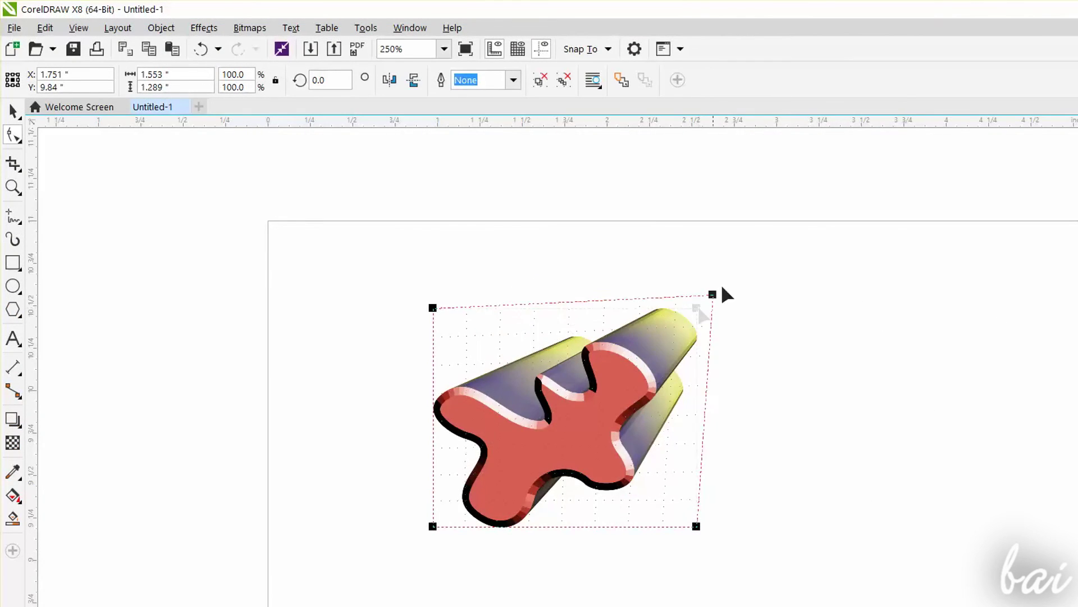
Add a perspective to the grouped blob and skew its corner handles
mouse_move(713, 297)
left_mouse_down()
mouse_move(853, 244)
mouse_move(651, 375)
mouse_move(683, 301)
left_mouse_up()
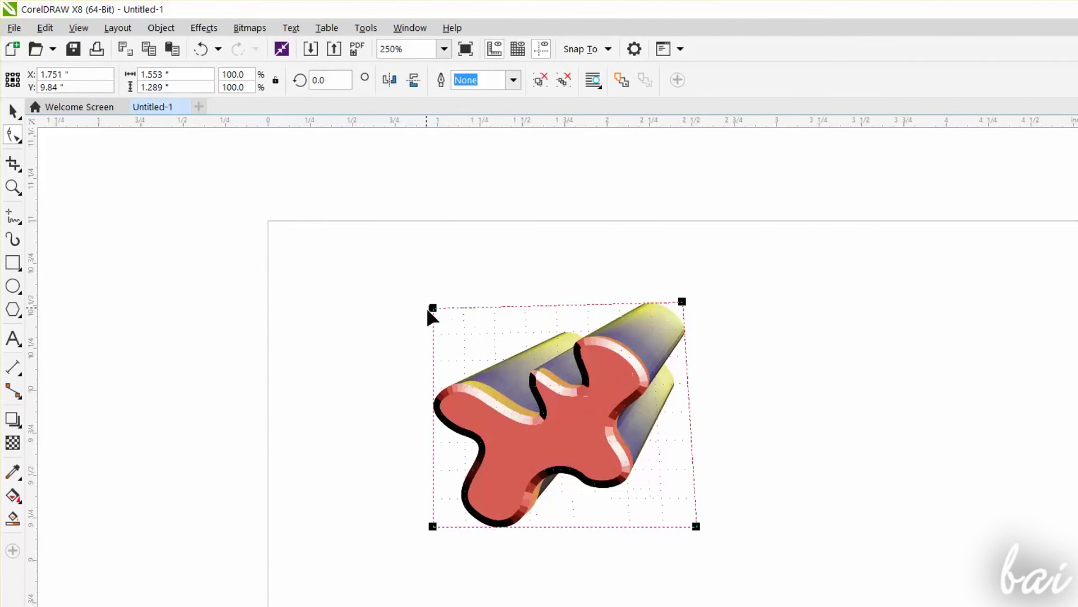
left_click_drag(429, 312, 408, 297)
left_click(203, 28)
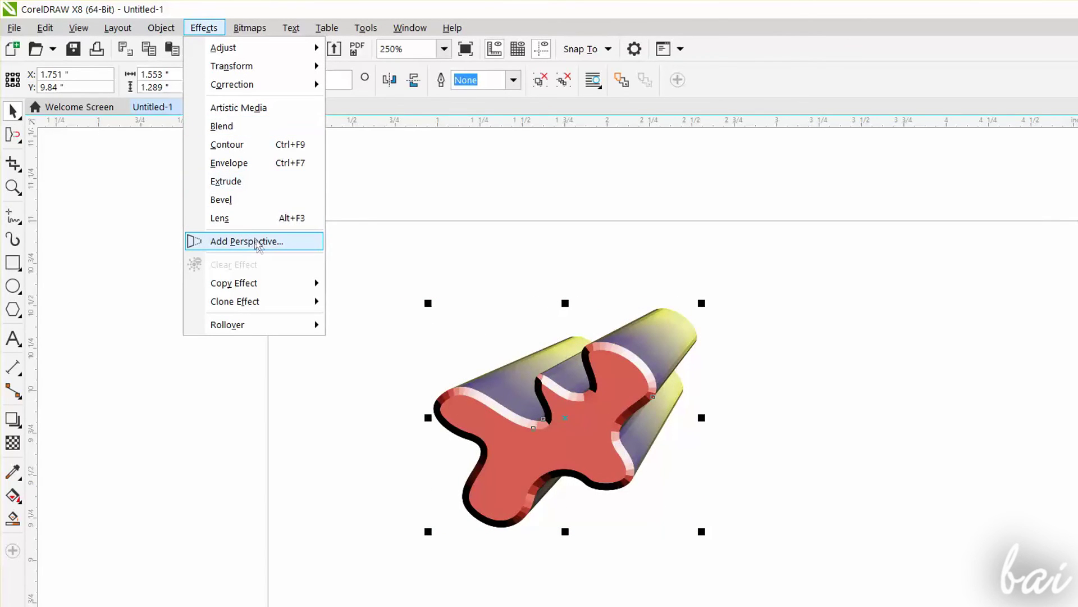
left_click(258, 242)
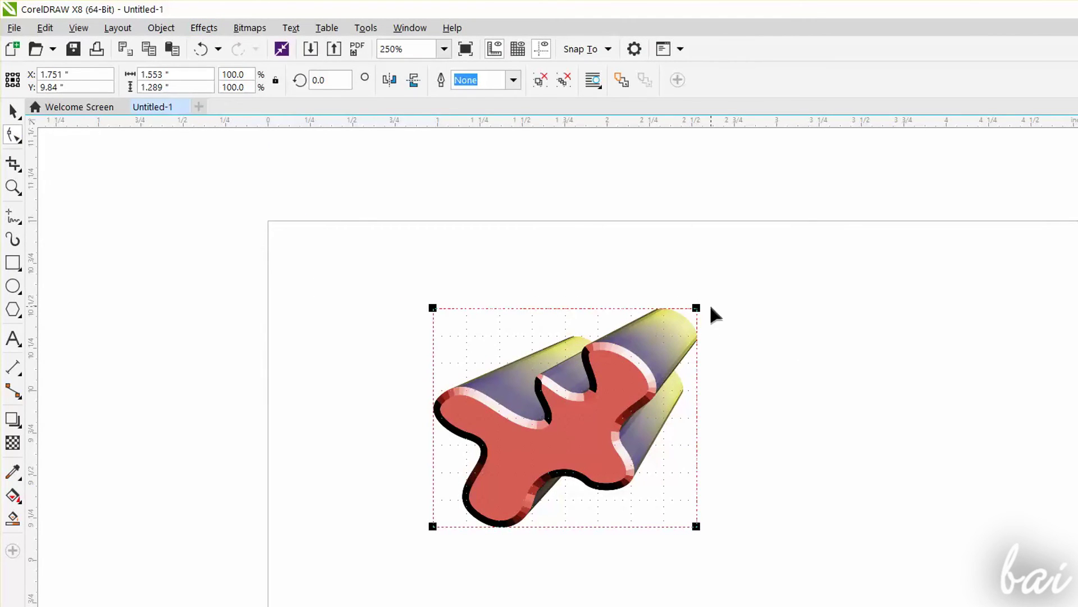
mouse_move(700, 307)
left_mouse_down()
mouse_move(854, 247)
mouse_move(654, 378)
mouse_move(682, 301)
left_mouse_up()
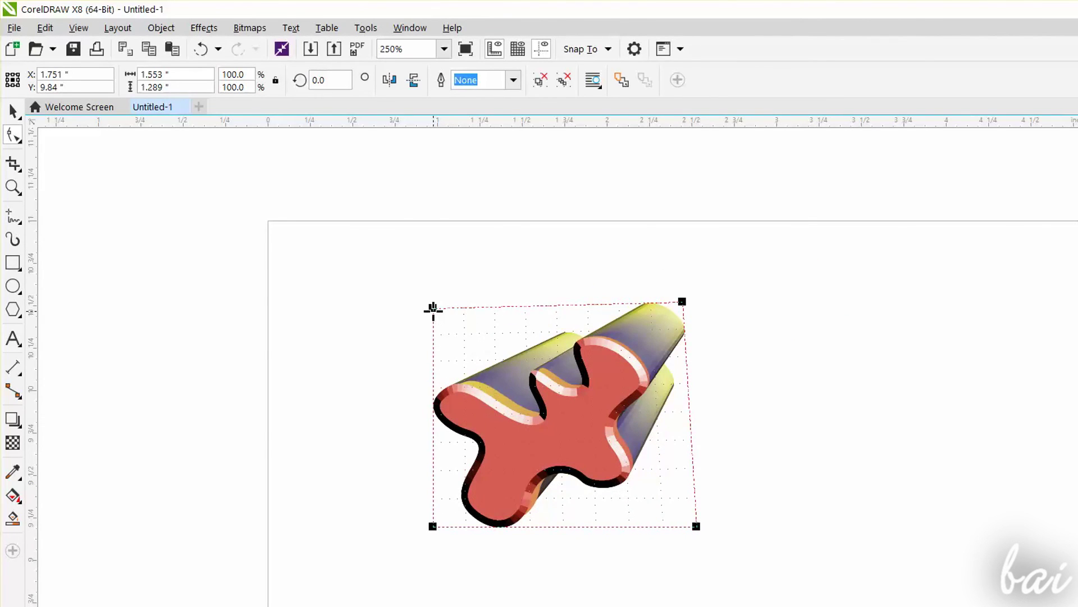
left_click_drag(432, 310, 508, 365)
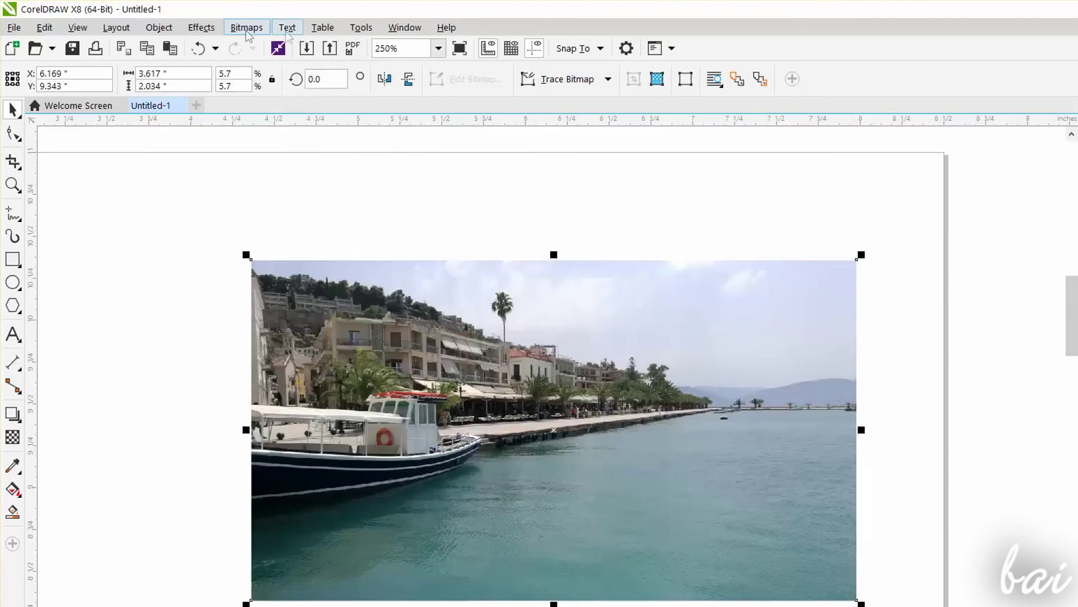
left_click(246, 28)
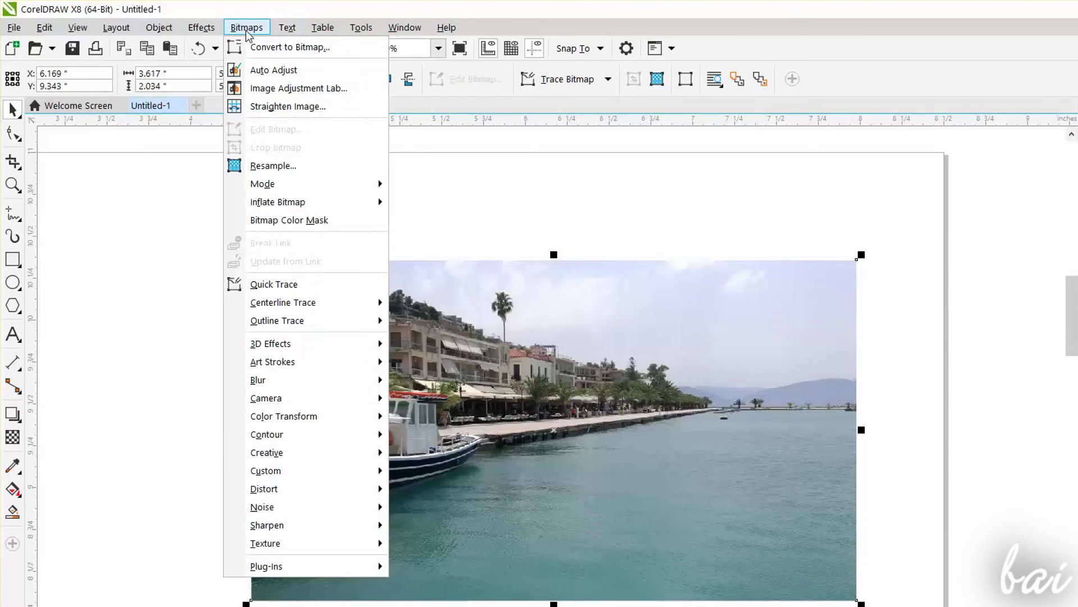
mouse_move(270, 344)
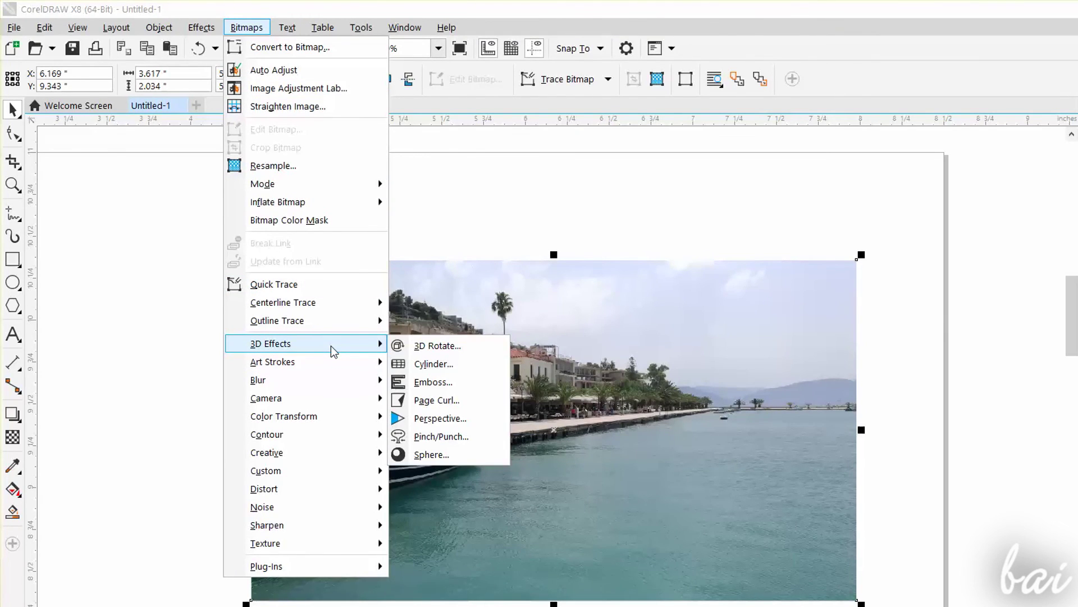
Open the Sphere dialog under Bitmaps > 3D Effects for the harbour photo
left_click(431, 454)
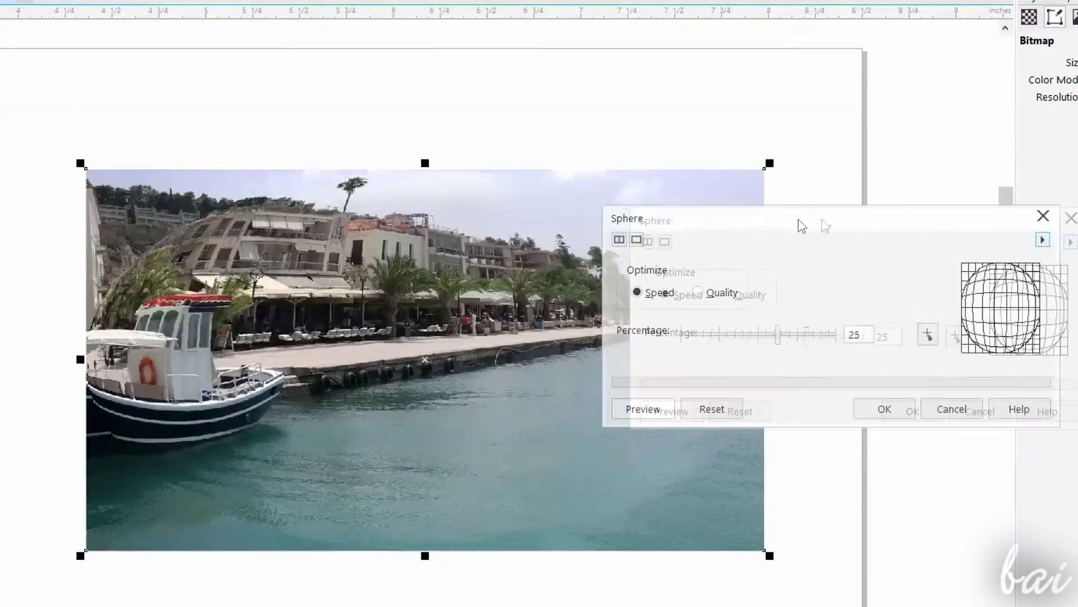